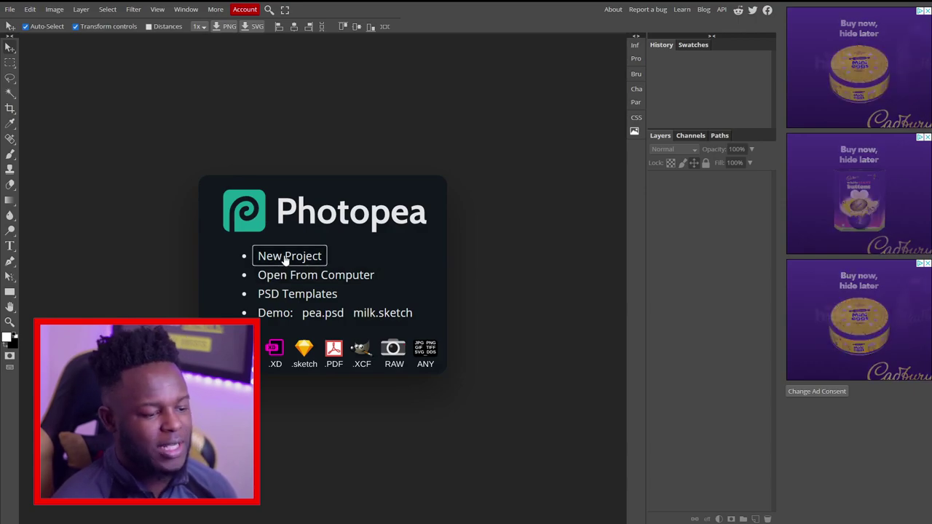
Start a new project from the Photopea start screen
left_click(281, 257)
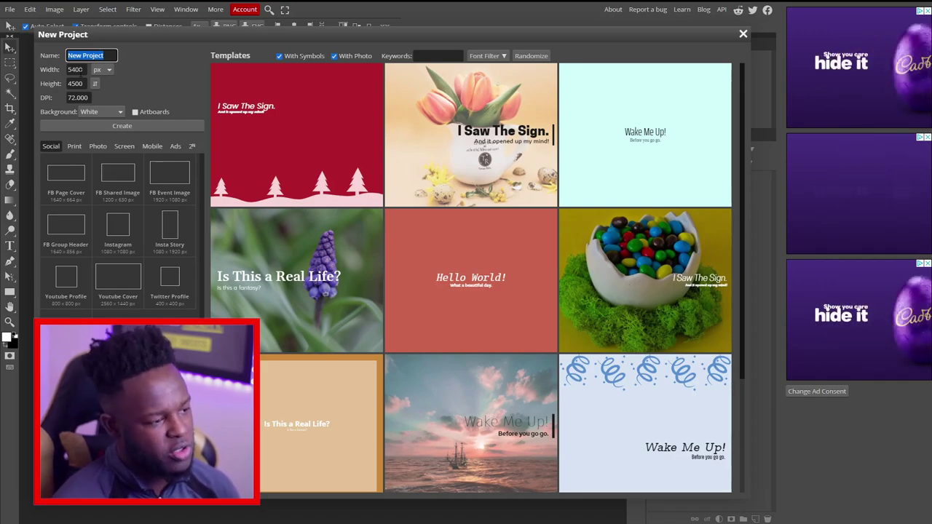
Create a new document 4500 px wide and 5400 px tall, named mba
key("Tab")
left_click(43, 71)
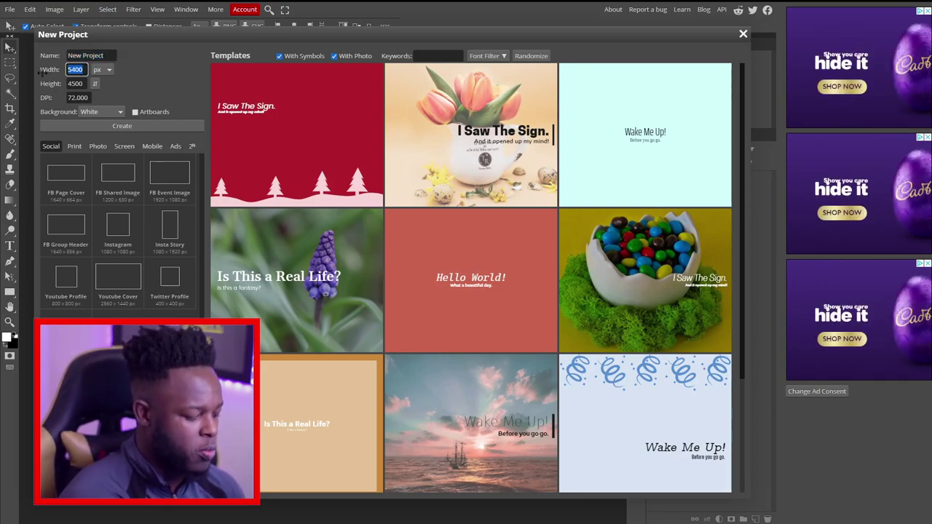
type("450")
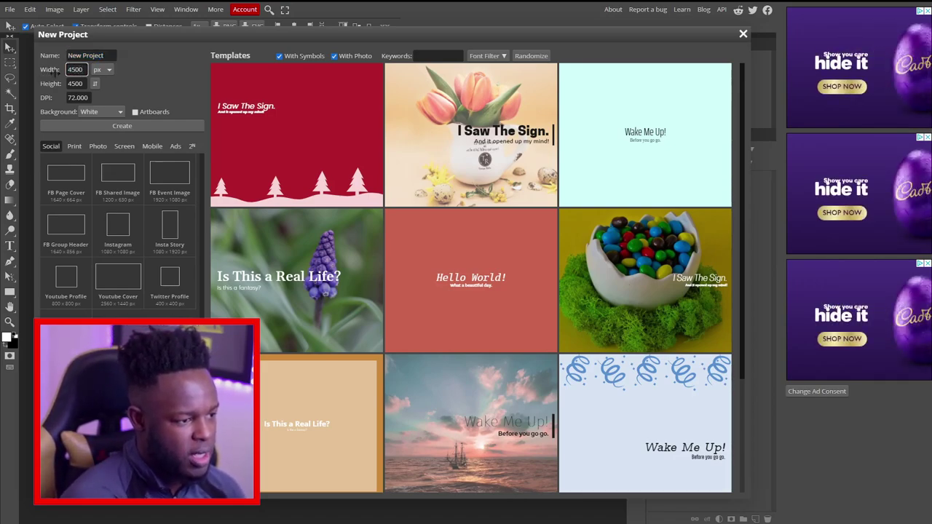
key("Tab")
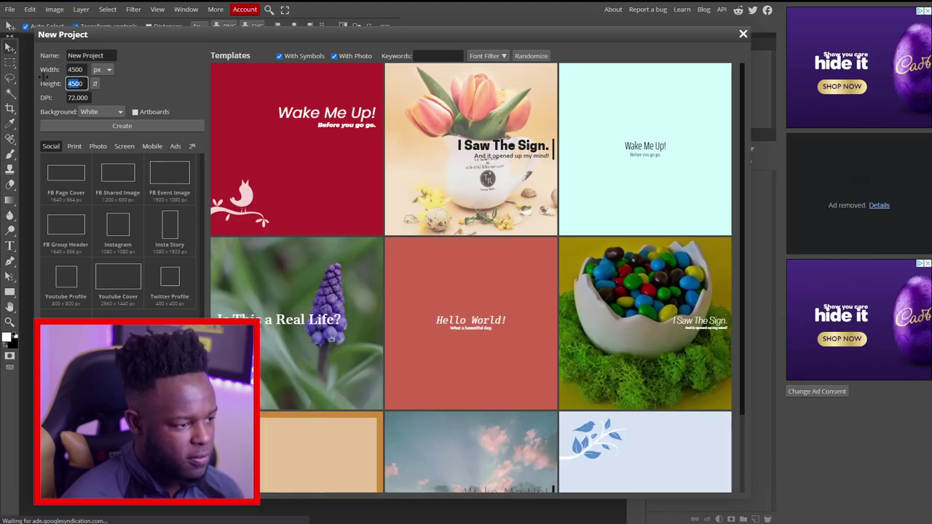
key("BackSpace")
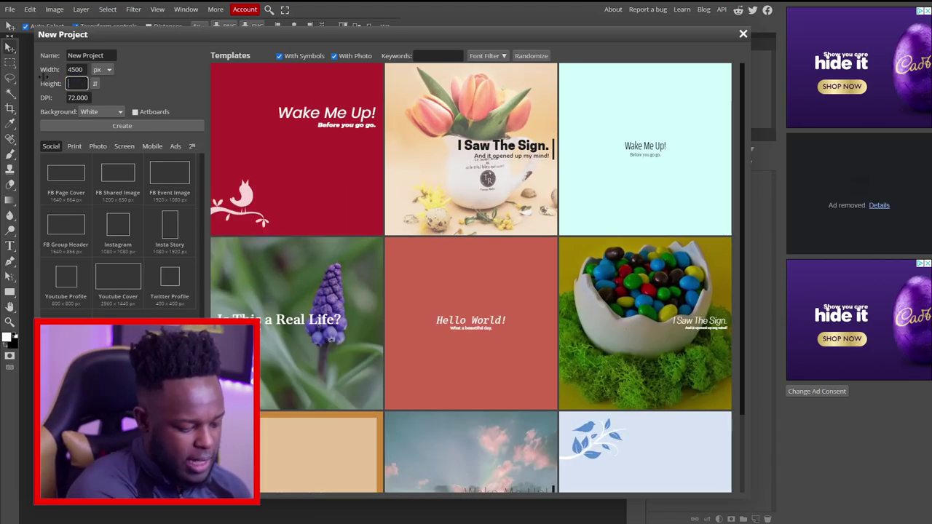
type("5400")
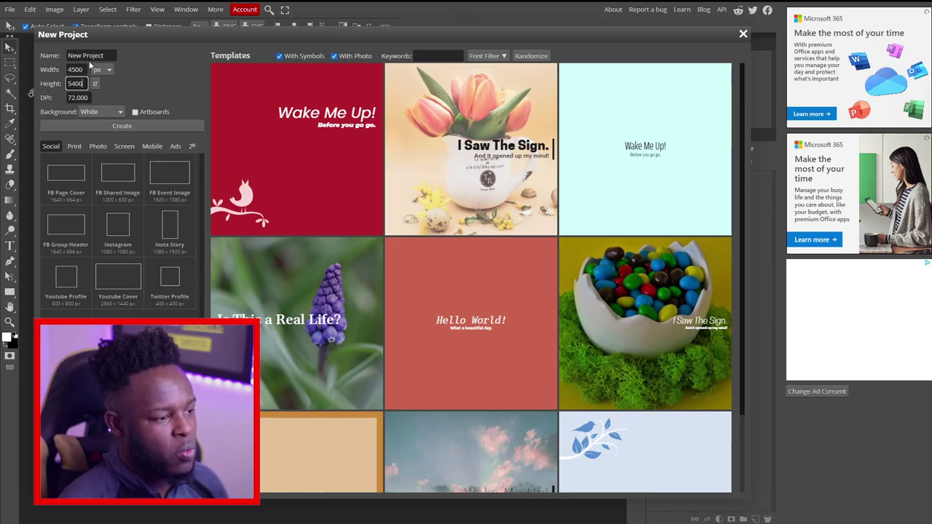
left_click(67, 59)
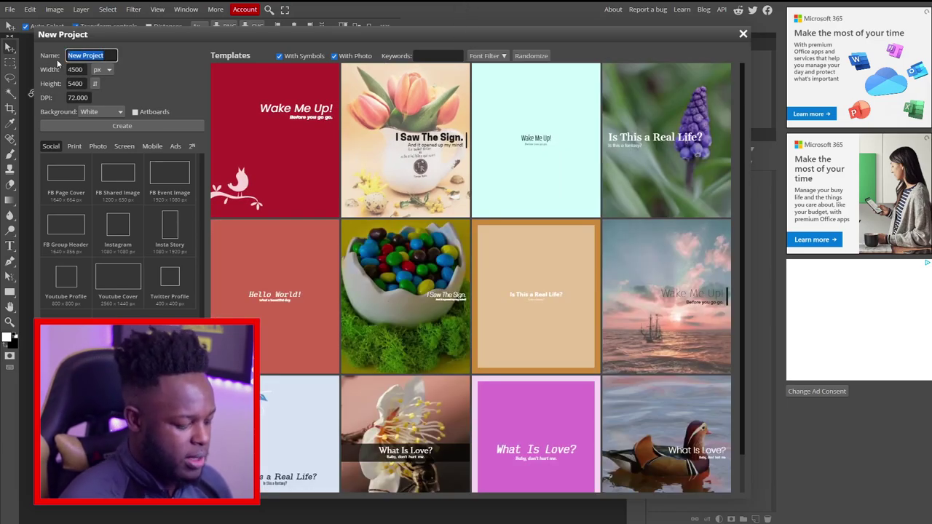
type("mba")
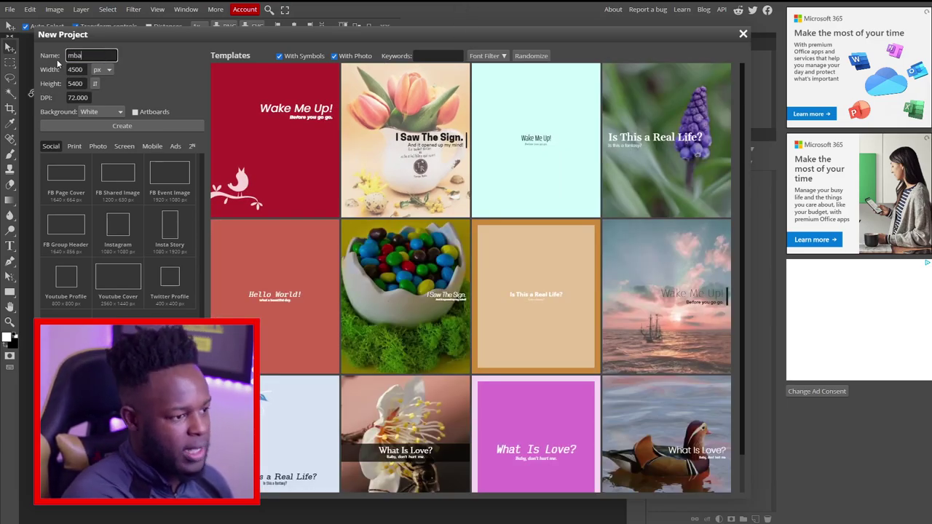
left_click(87, 126)
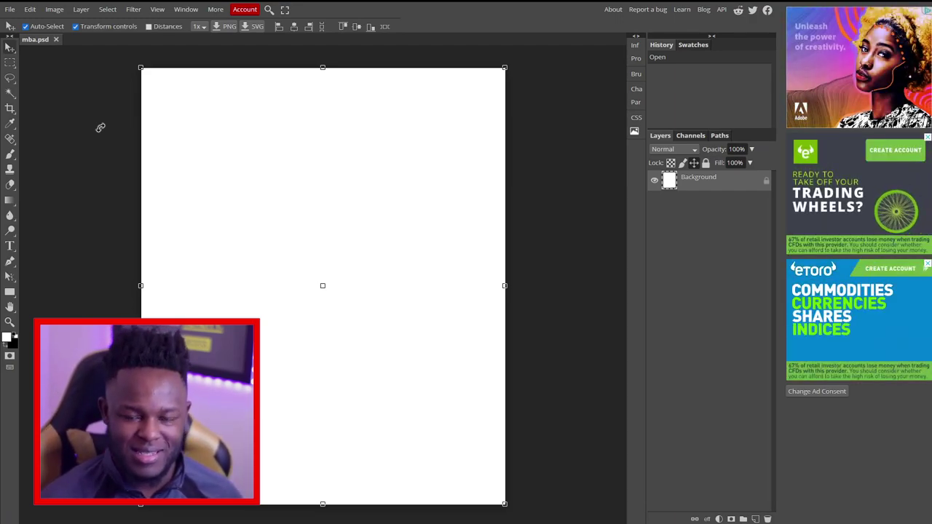
Unlock the white Background layer using its lock icon
double_click(704, 178)
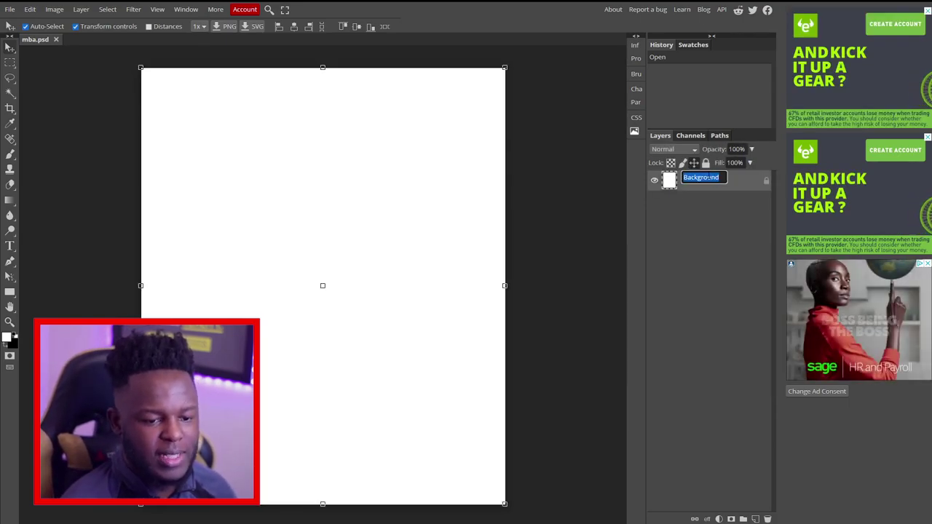
double_click(732, 185)
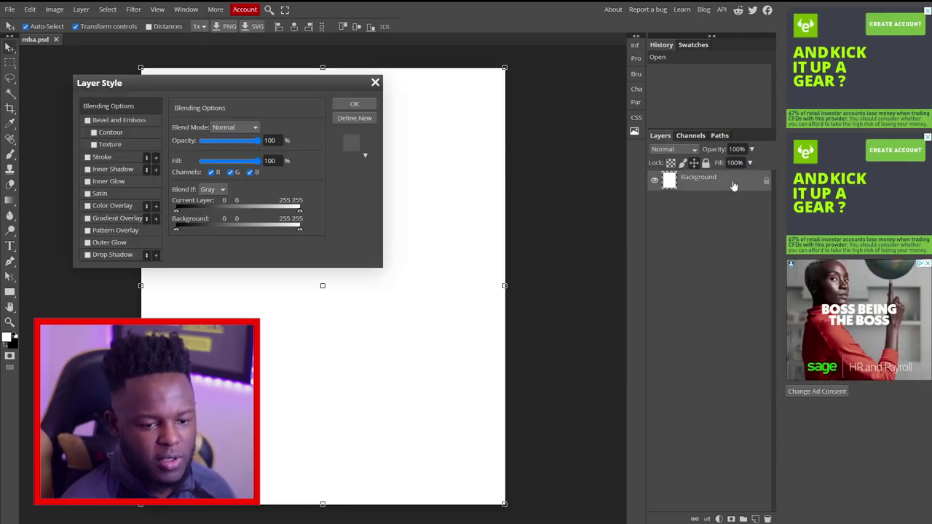
left_click(370, 106)
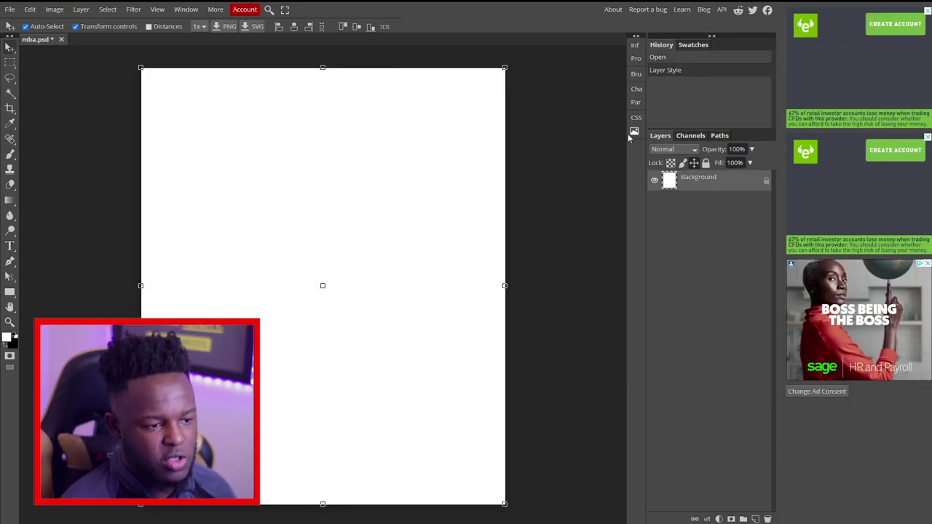
left_click(766, 181)
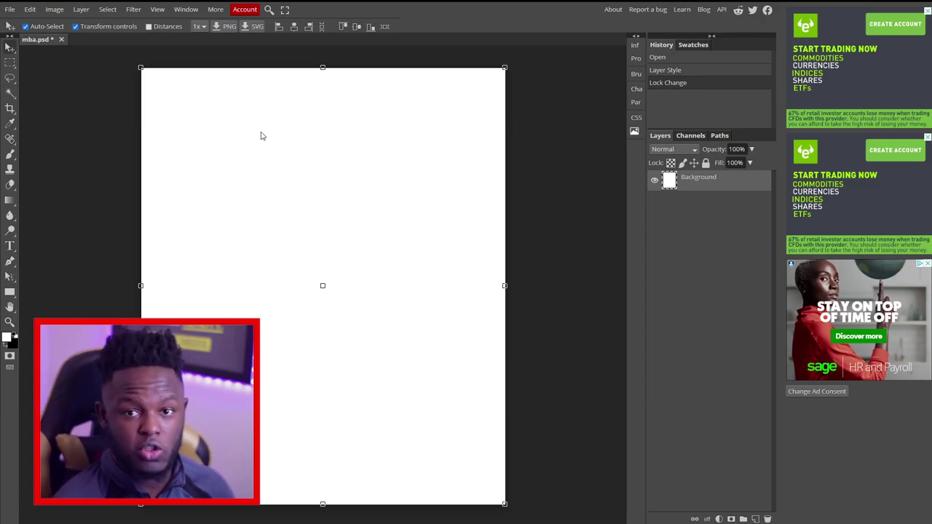
Switch the browser to full screen, clear the transform handles, and pick the Type tool
key("F11")
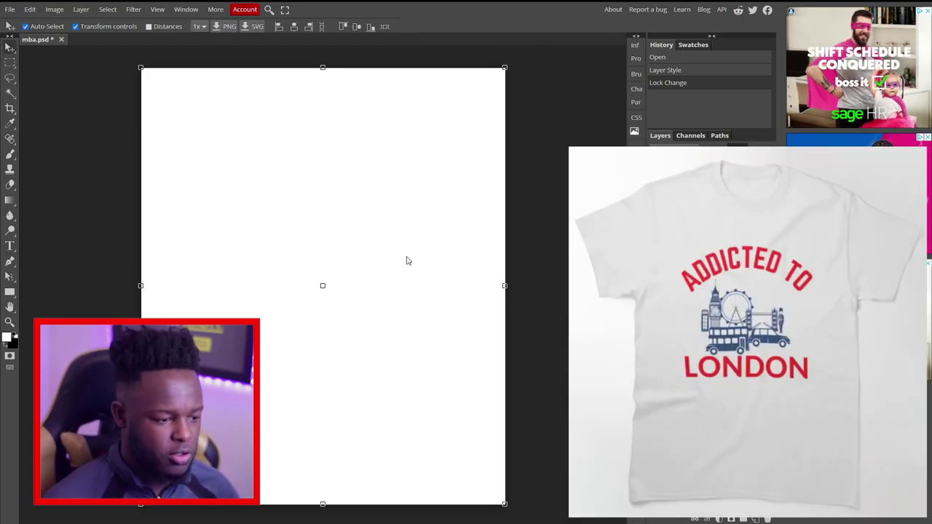
left_click(599, 252)
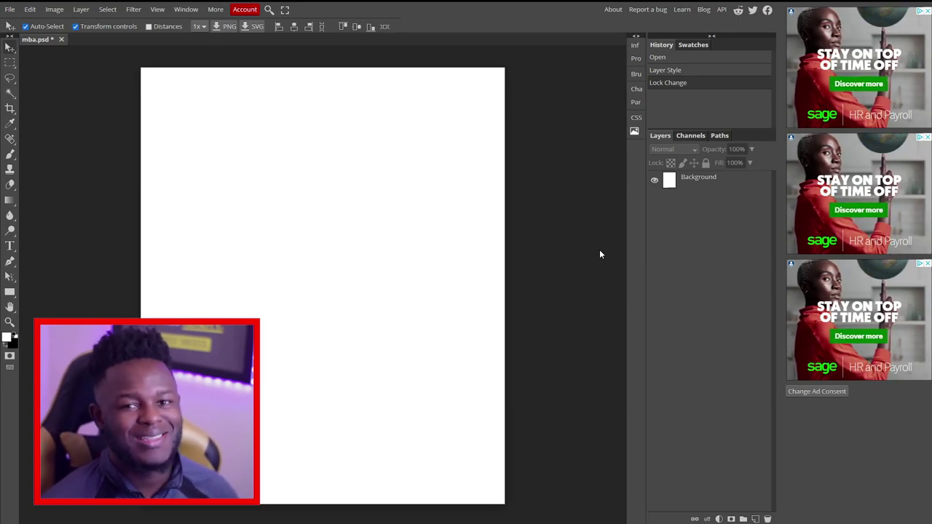
left_click(9, 246)
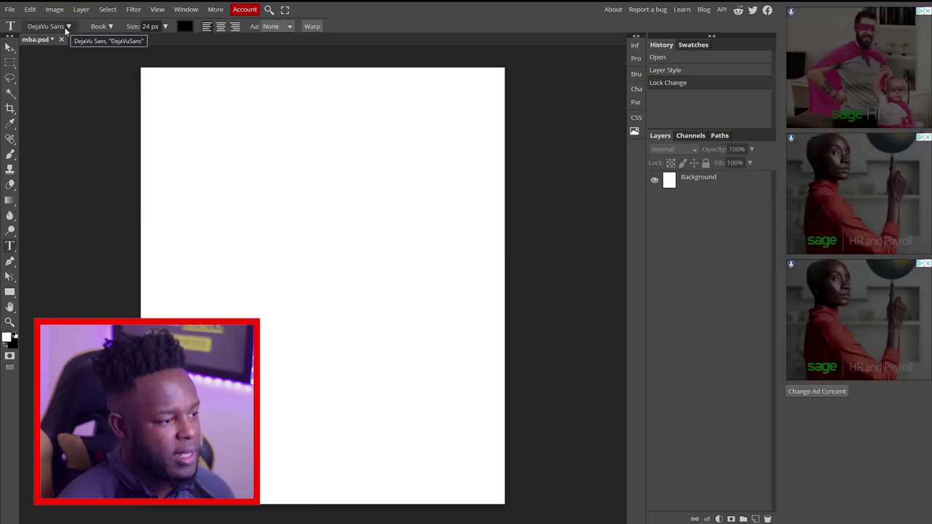
Start a Trade Winds text layer near the canvas top at 150 px size
left_click(67, 28)
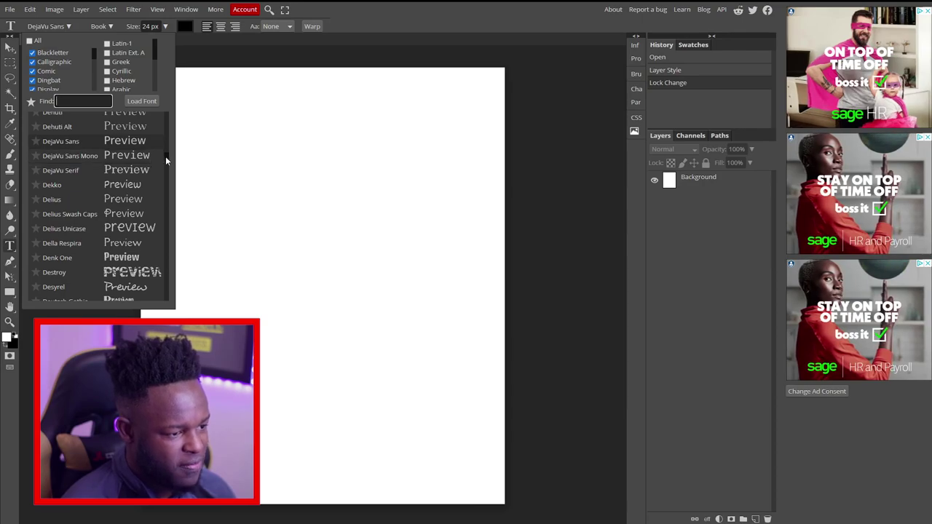
left_click_drag(166, 156, 166, 170)
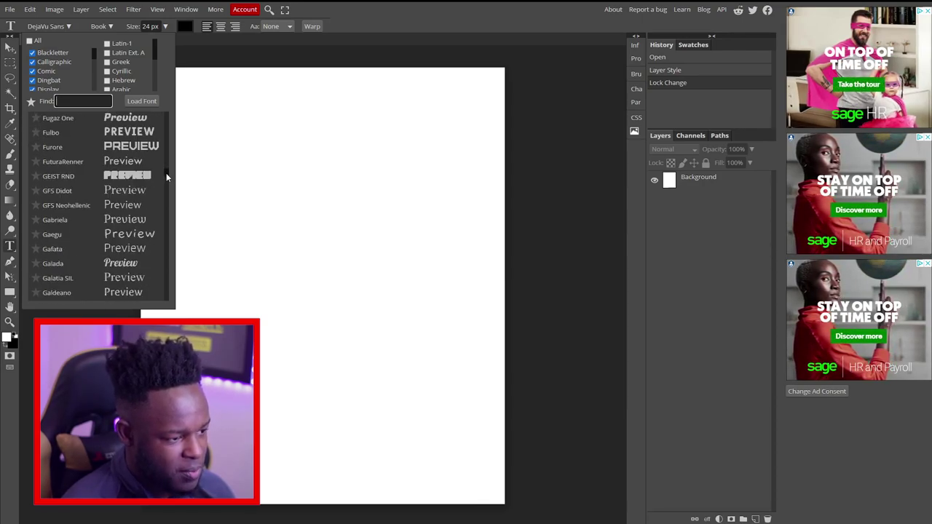
scroll(139, 245, "down", 10)
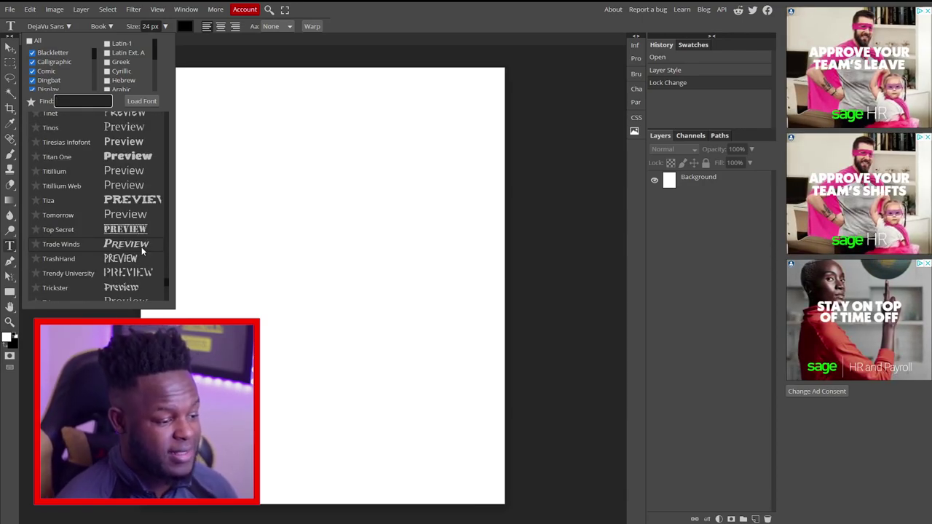
left_click(142, 249)
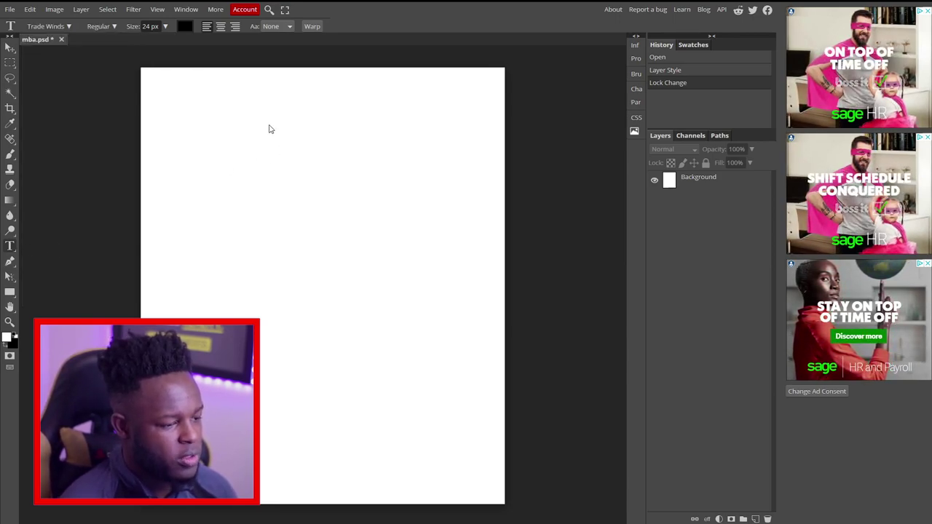
left_click(253, 145)
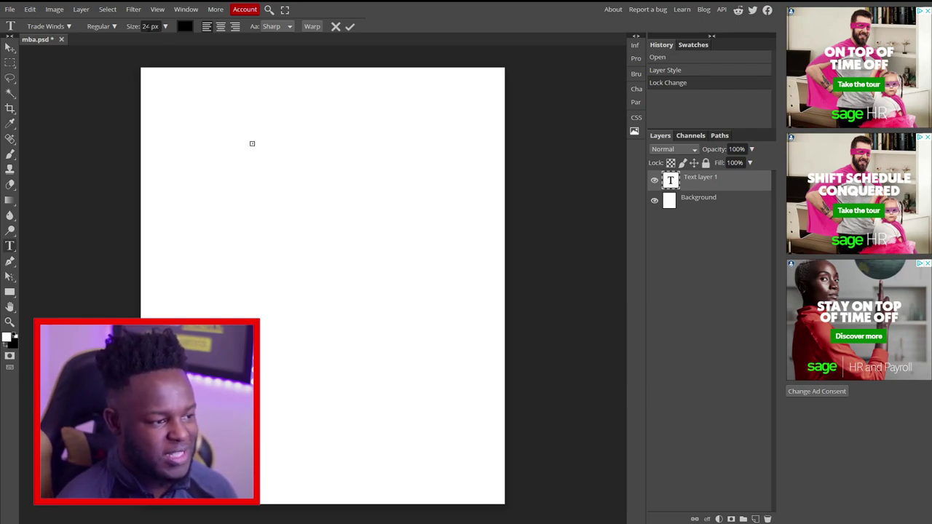
left_click(165, 26)
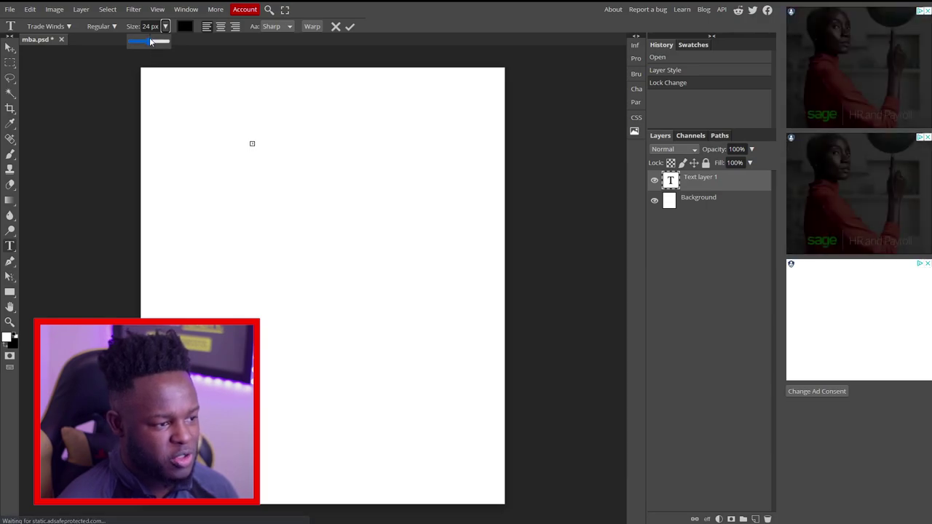
left_click_drag(150, 41, 180, 44)
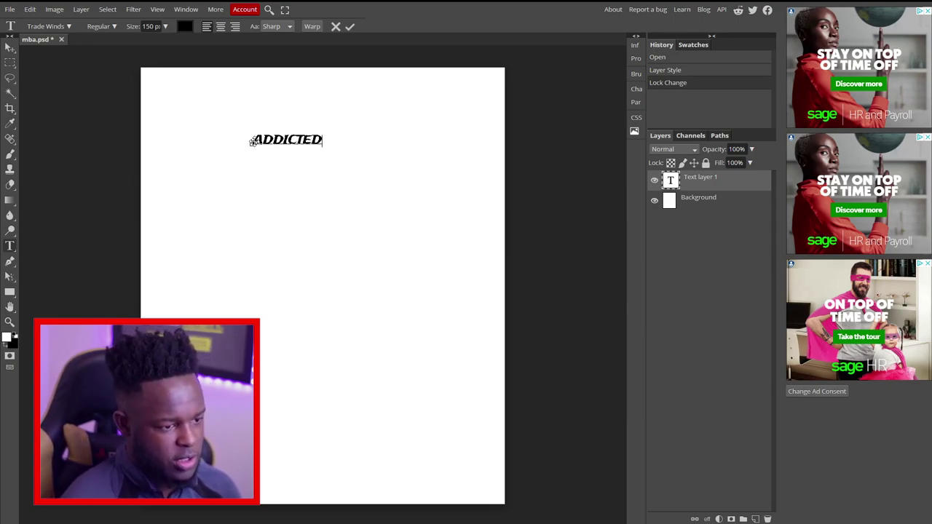
Resize the selected ADDICTED text to 500 px
left_click_drag(323, 140, 240, 141)
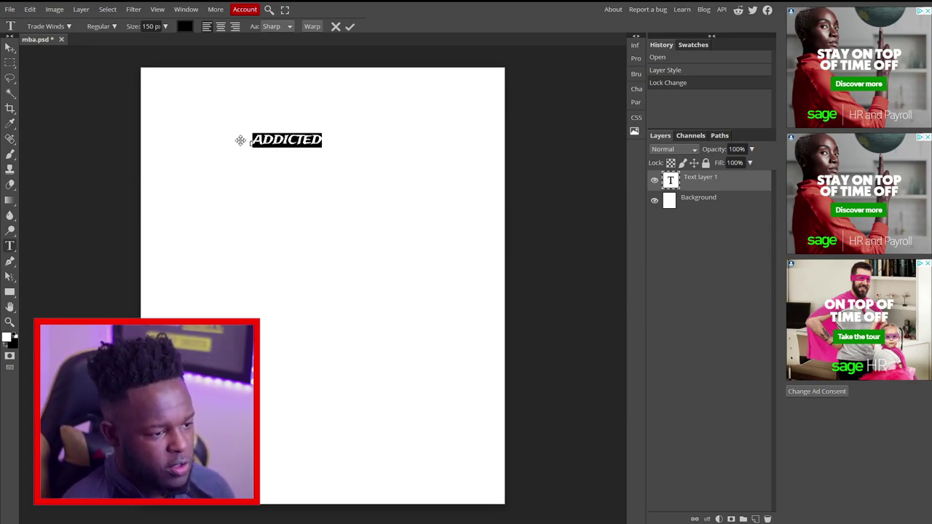
left_click(166, 26)
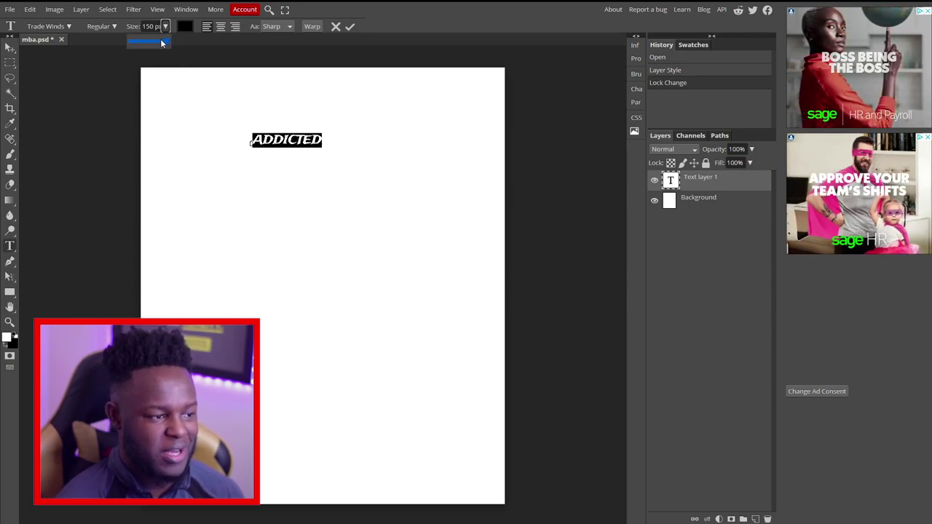
left_click(153, 26)
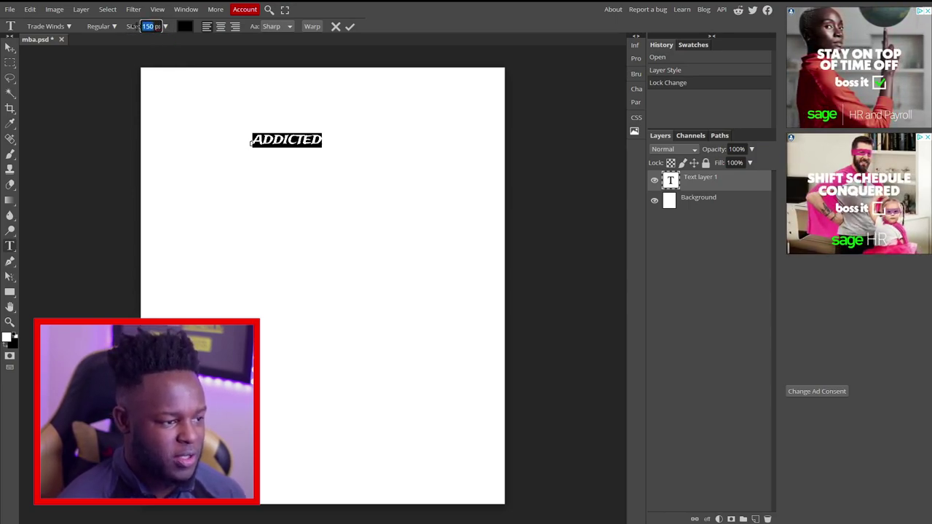
type("500")
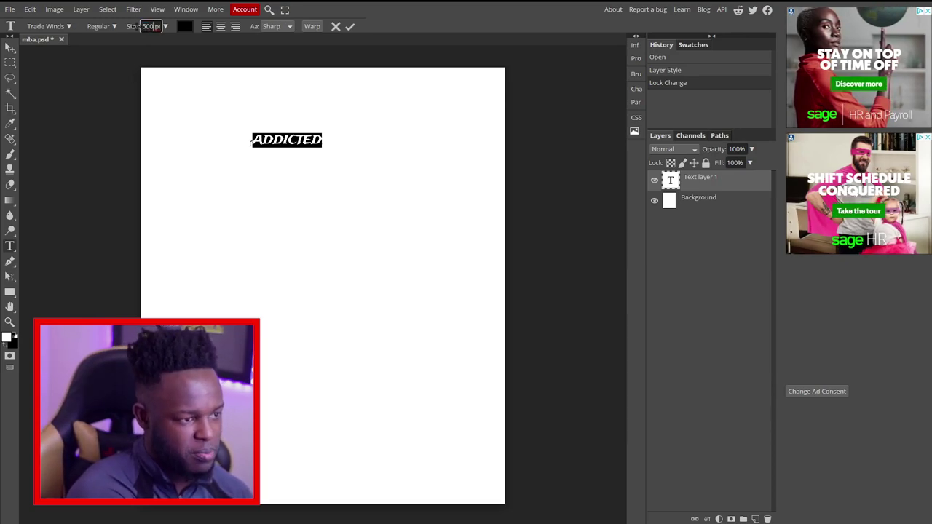
key("Return")
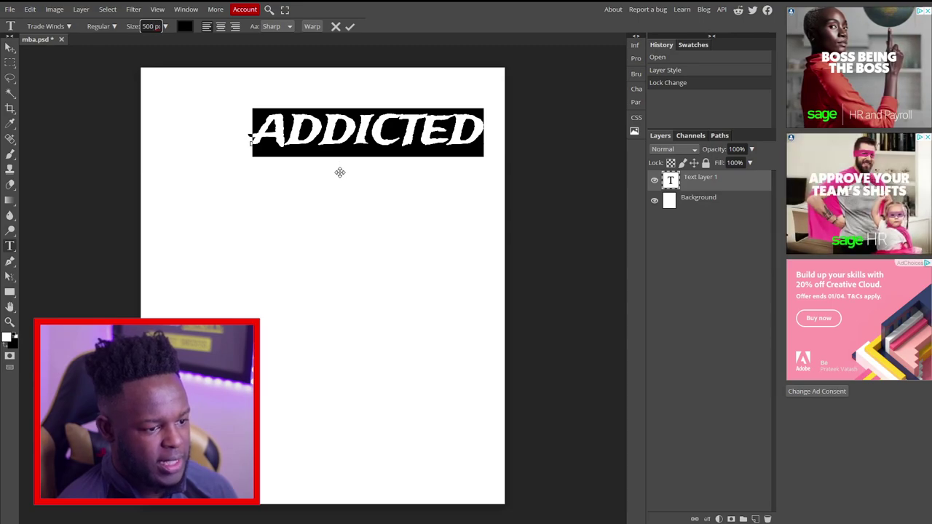
Move ADDICTED down and left on the canvas and bring up its Warp settings
left_click_drag(339, 173, 297, 208)
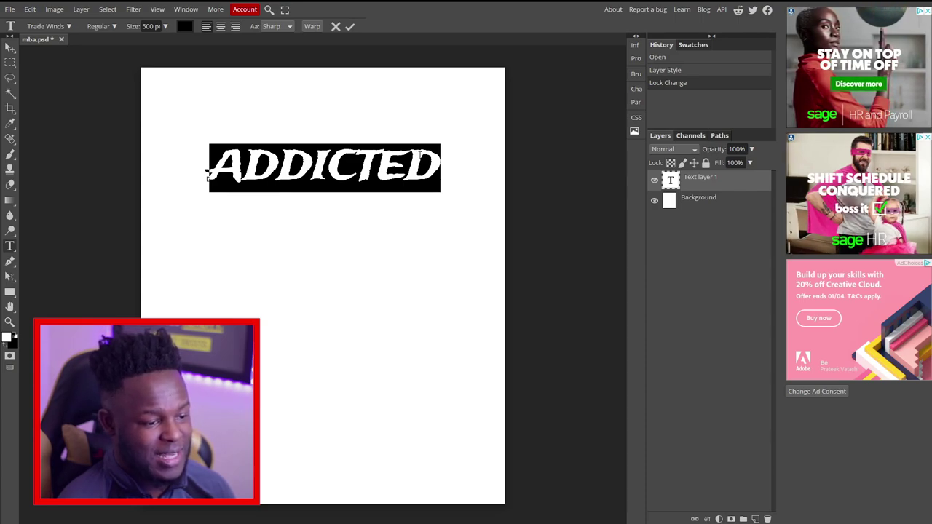
left_click(310, 26)
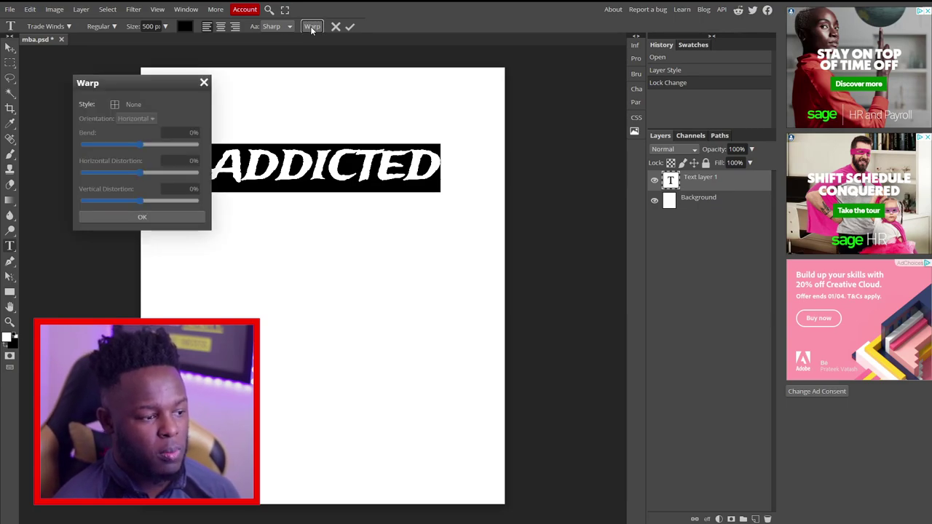
Warp the text into an Arc with a gentler bend of about 33%
left_click(125, 104)
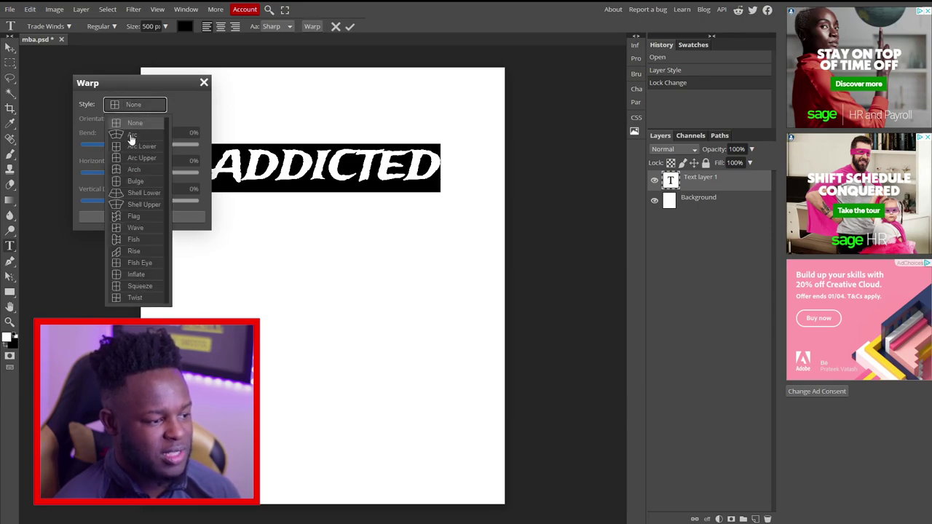
left_click(131, 136)
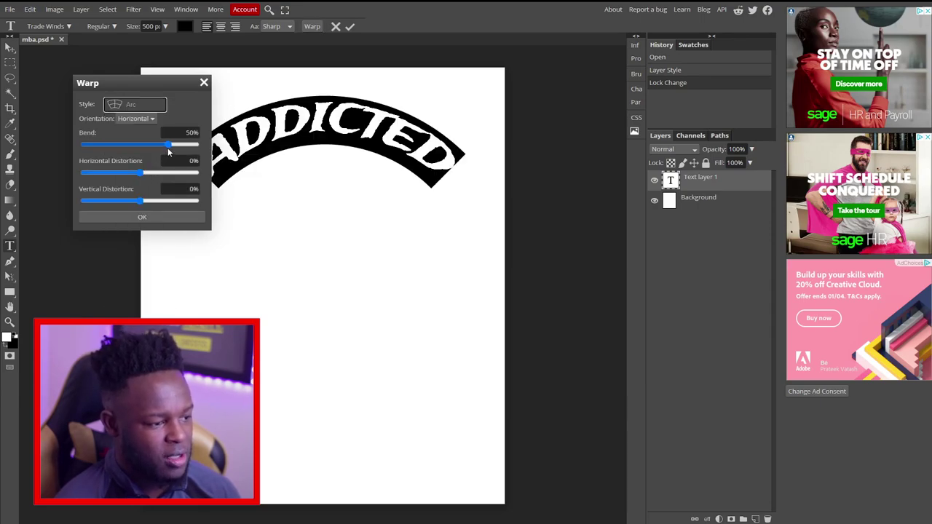
mouse_move(166, 146)
left_mouse_down()
mouse_move(155, 145)
mouse_move(141, 173)
mouse_move(174, 147)
mouse_move(159, 146)
left_mouse_up()
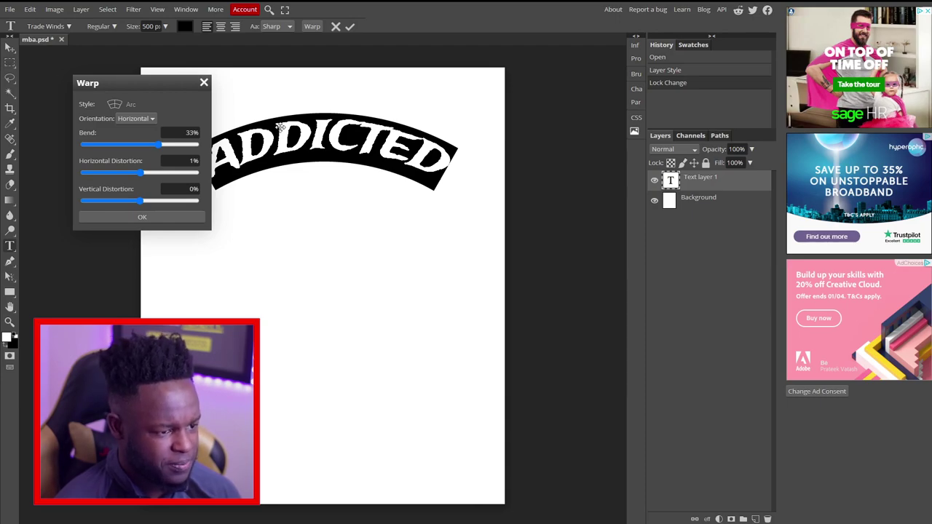
left_click(139, 217)
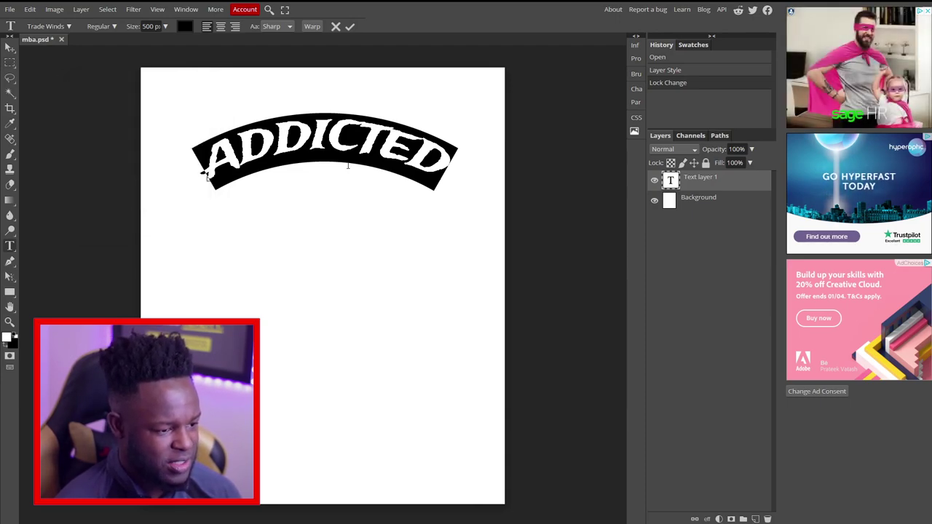
Extend the text to read ADDICTED TO and fit it inside the top of the page
mouse_move(301, 197)
left_mouse_down()
mouse_move(303, 228)
mouse_move(306, 207)
left_mouse_up()
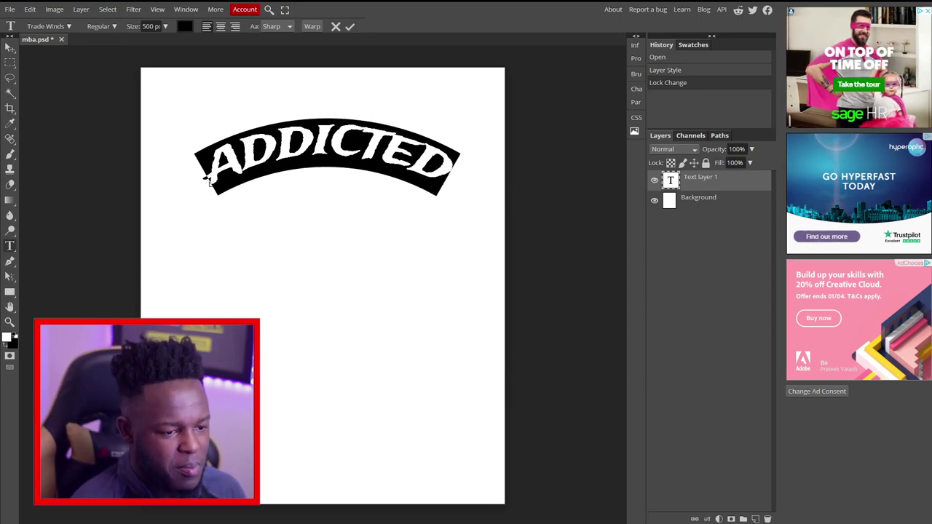
left_click(440, 161)
type("TO")
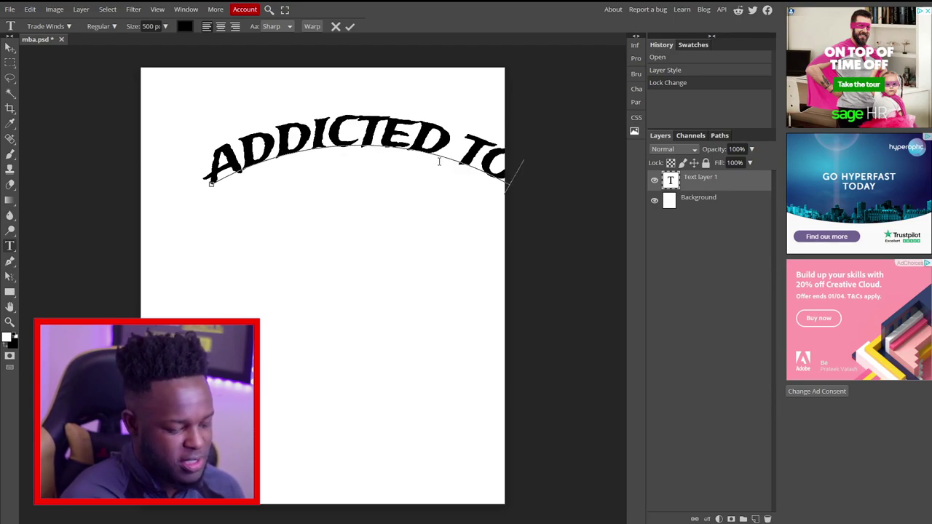
left_click_drag(320, 229, 285, 285)
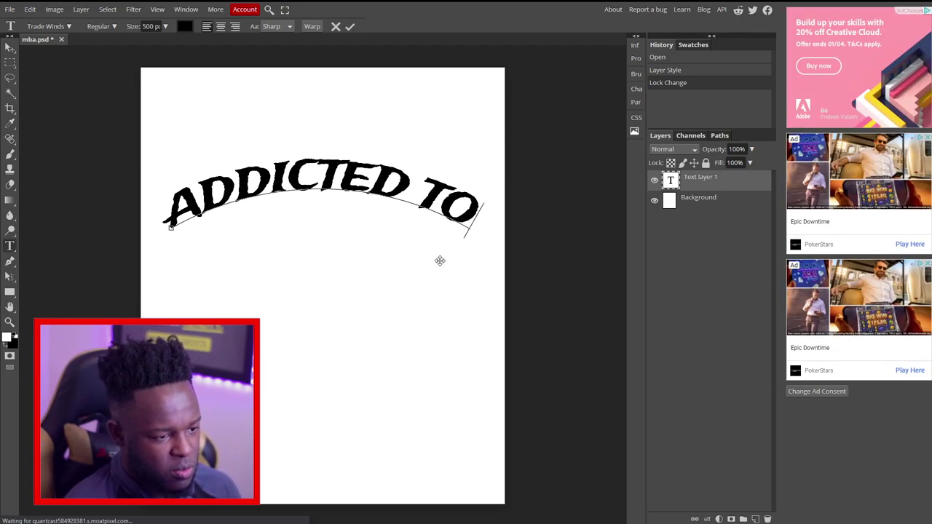
left_click_drag(270, 245, 274, 235)
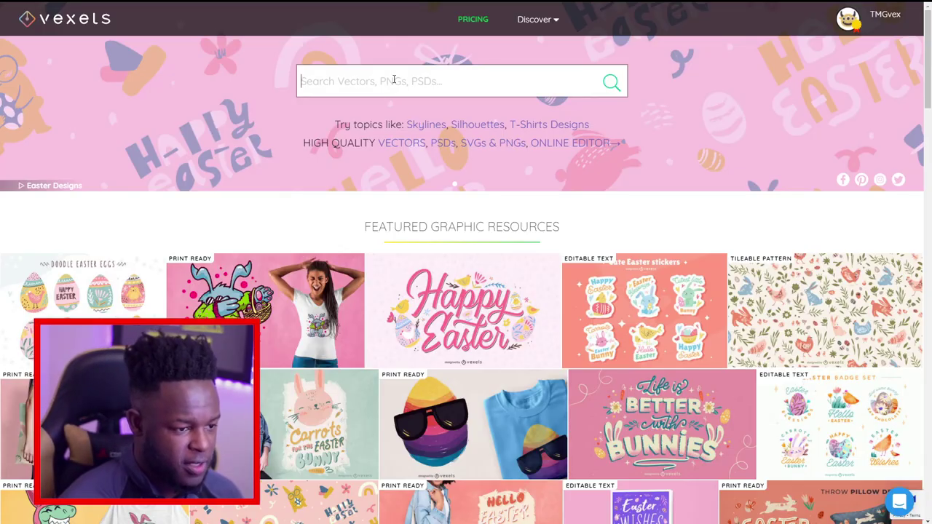
Search Vexels for LONDON, filter to PNG/SVG, and download the London Landmark Emblem at 1024px
type("LONDON")
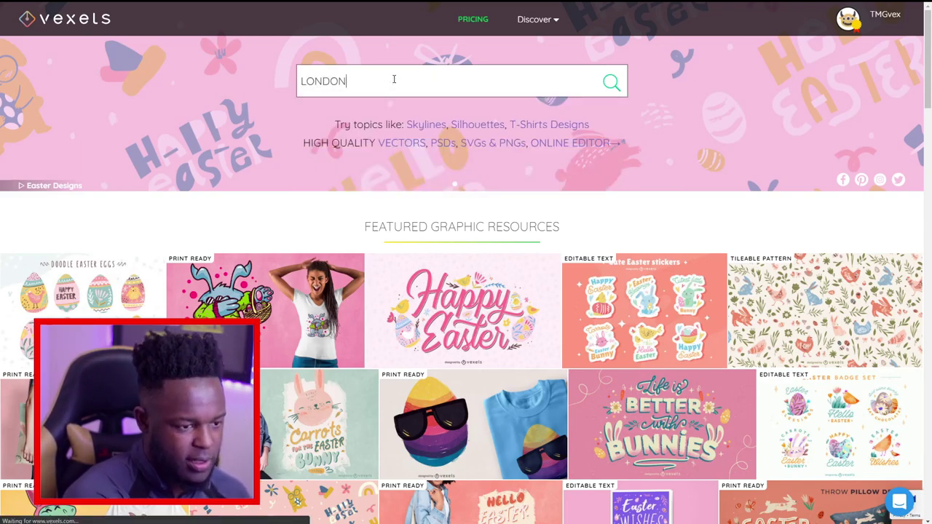
key("Return")
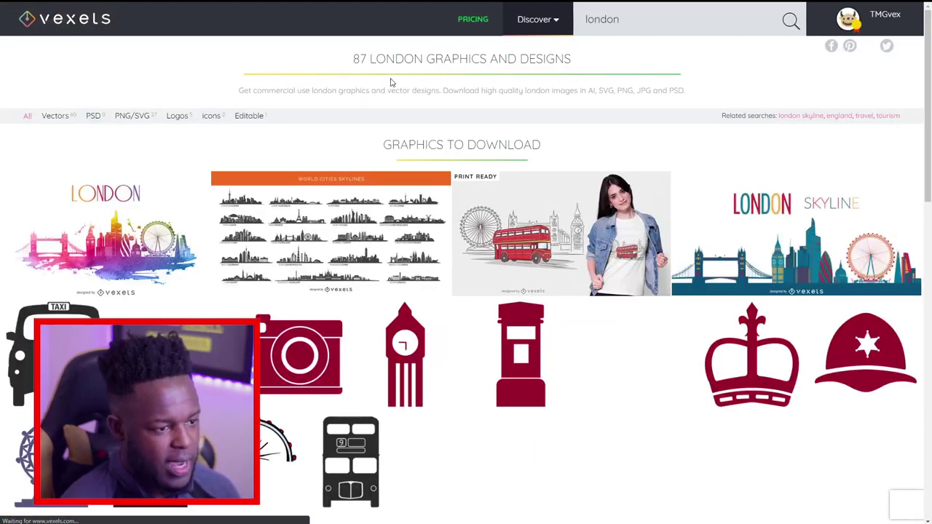
left_click(124, 119)
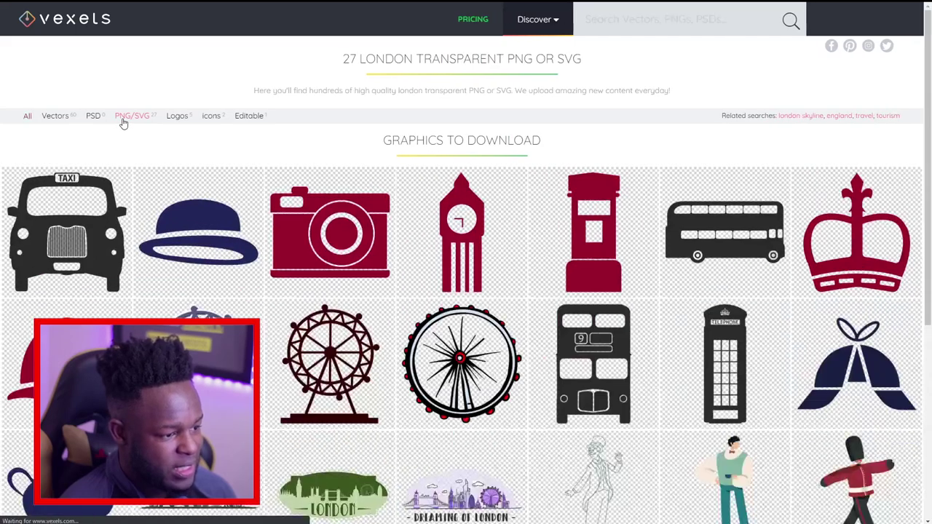
scroll(401, 173, "down", 5)
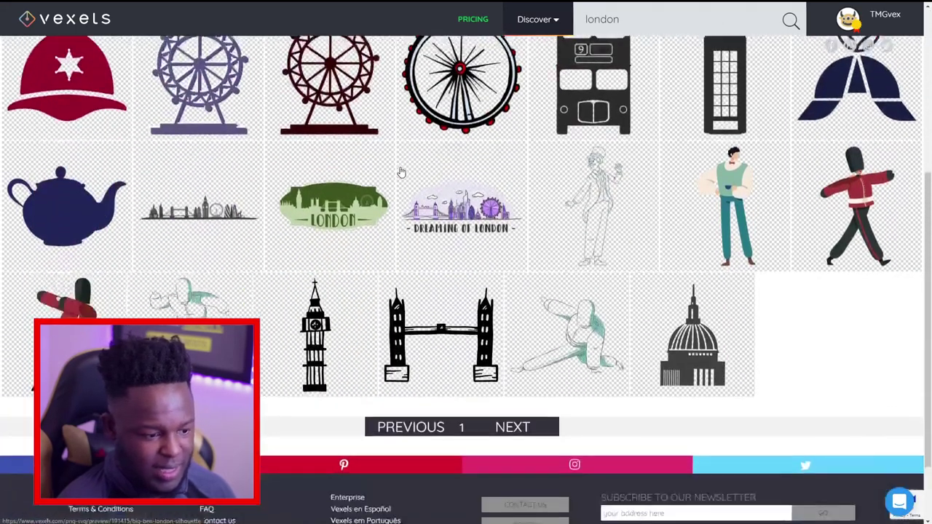
scroll(401, 171, "up", 2)
scroll(401, 173, "up", 3)
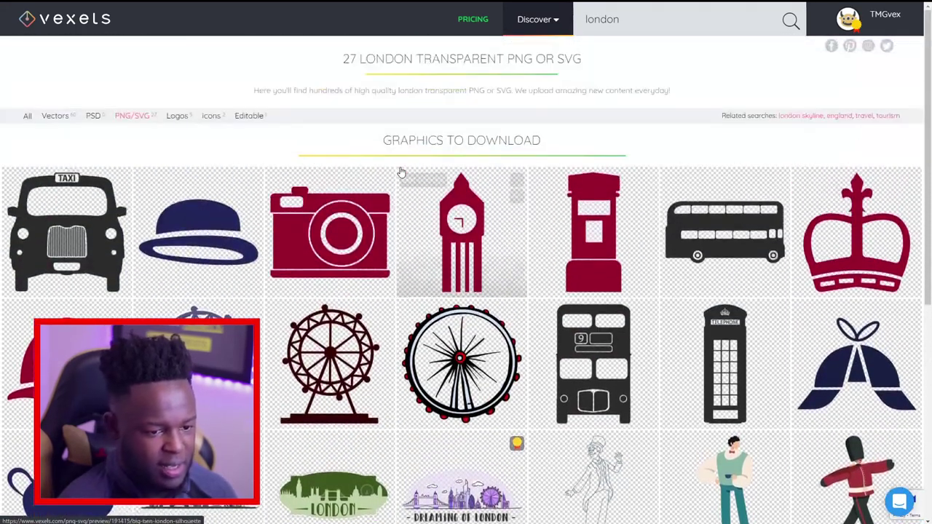
scroll(357, 350, "down", 3)
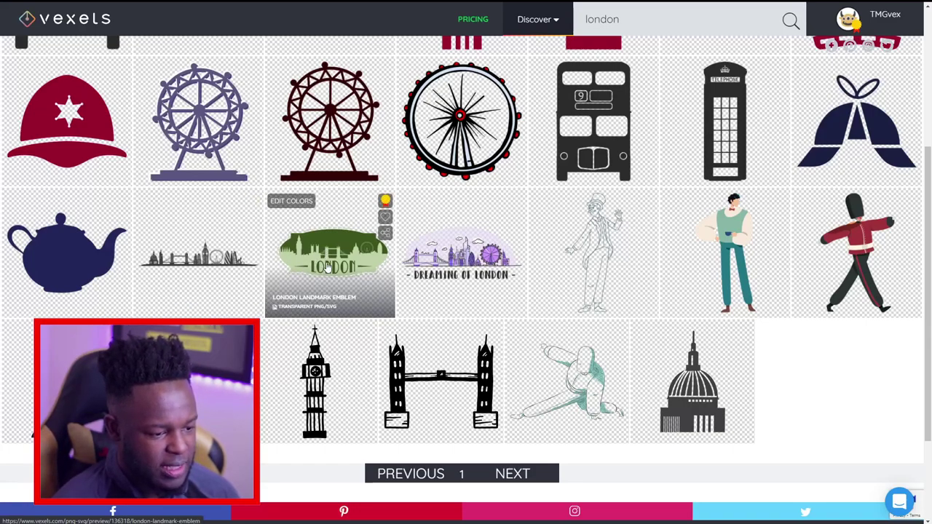
left_click(327, 268)
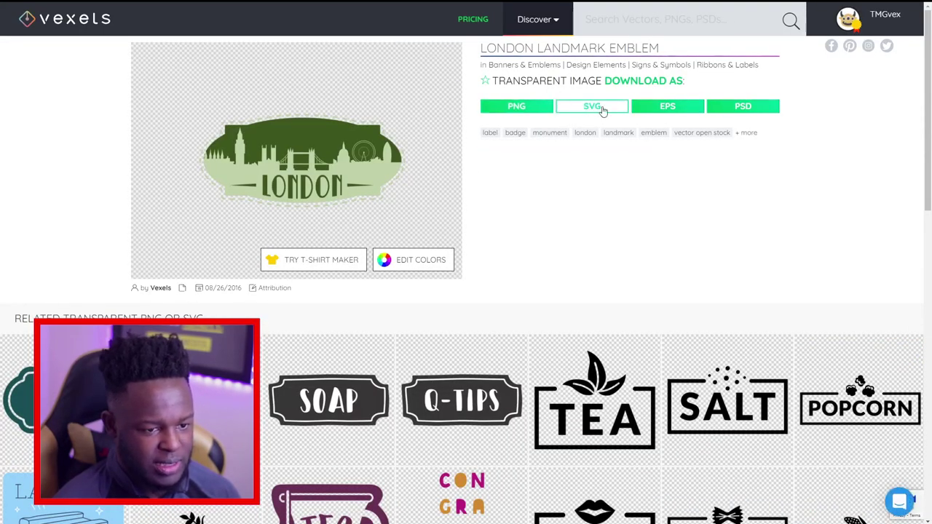
left_click(517, 107)
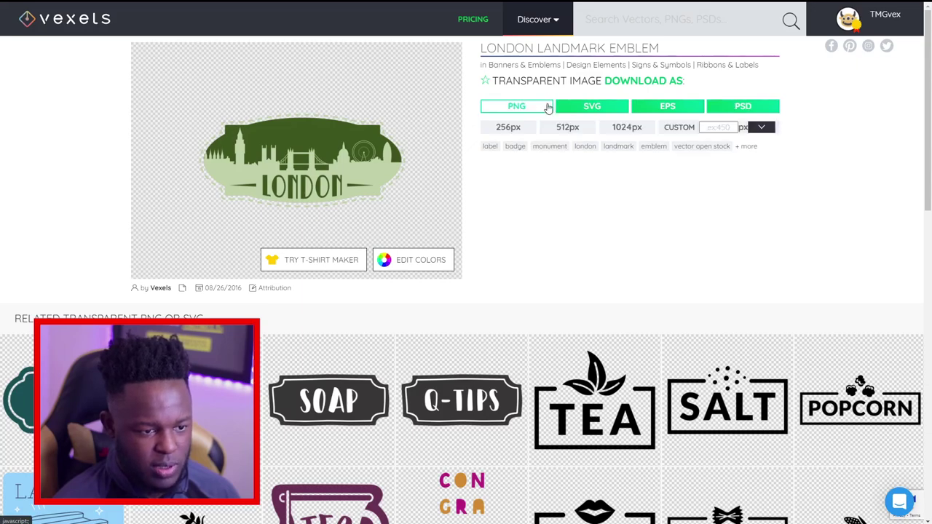
left_click(626, 127)
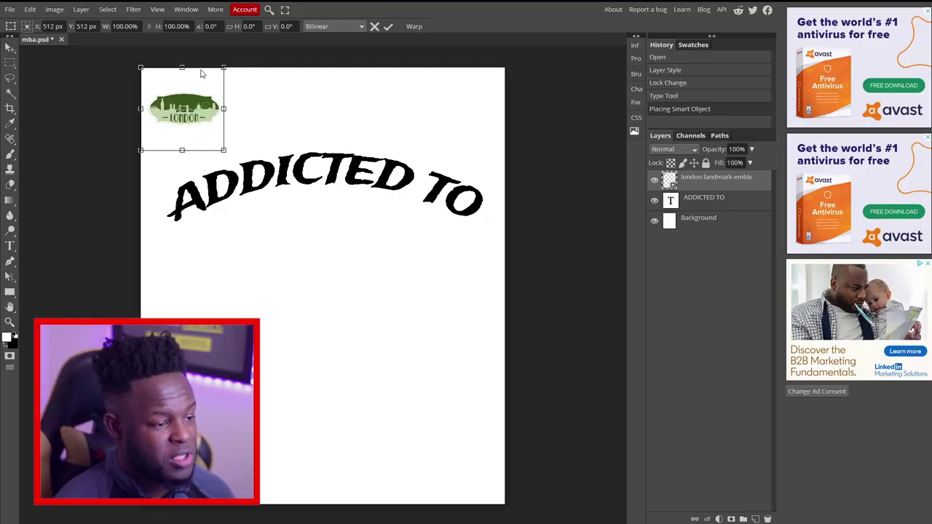
Enlarge the London emblem to nearly page width and place it just below ADDICTED TO
left_click_drag(224, 150, 503, 397)
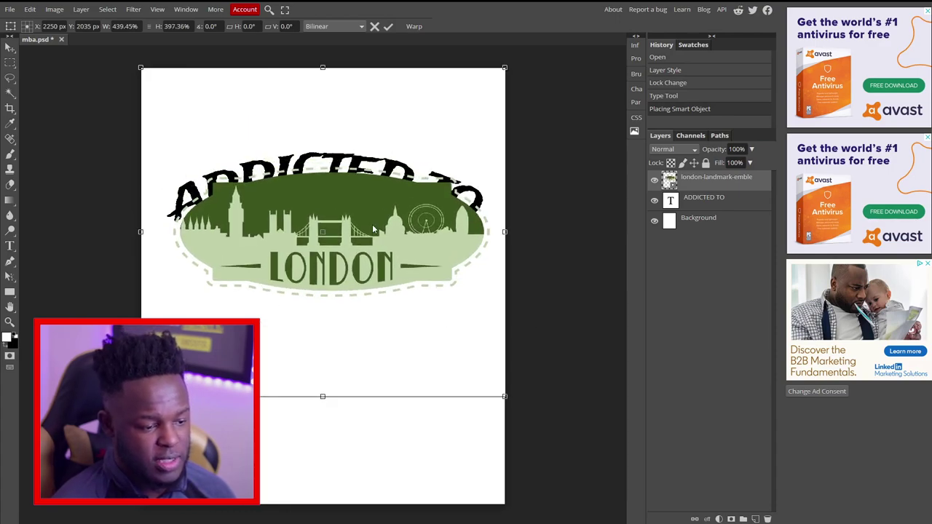
left_click_drag(372, 226, 365, 267)
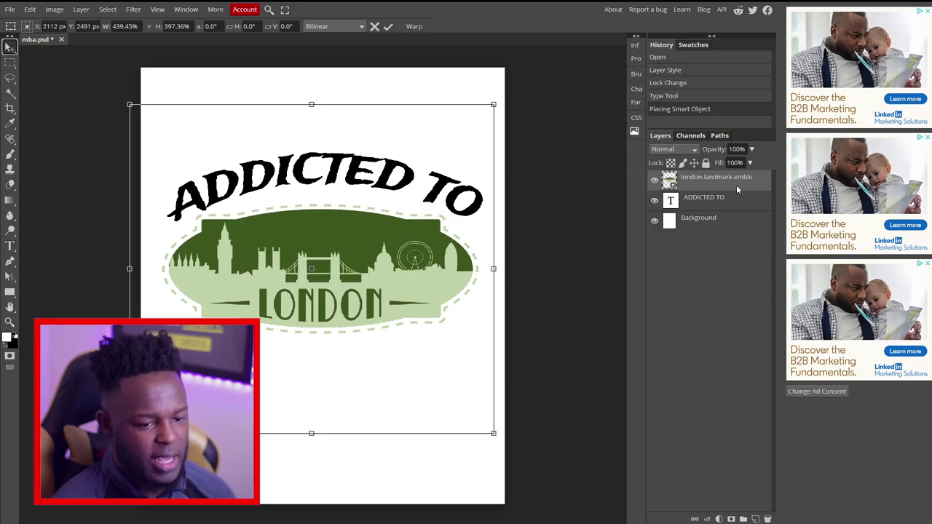
key("Return")
Give ADDICTED TO a Color Overlay sampled from the emblem's dark green, then centre it above the emblem
left_click(743, 204)
double_click(744, 206)
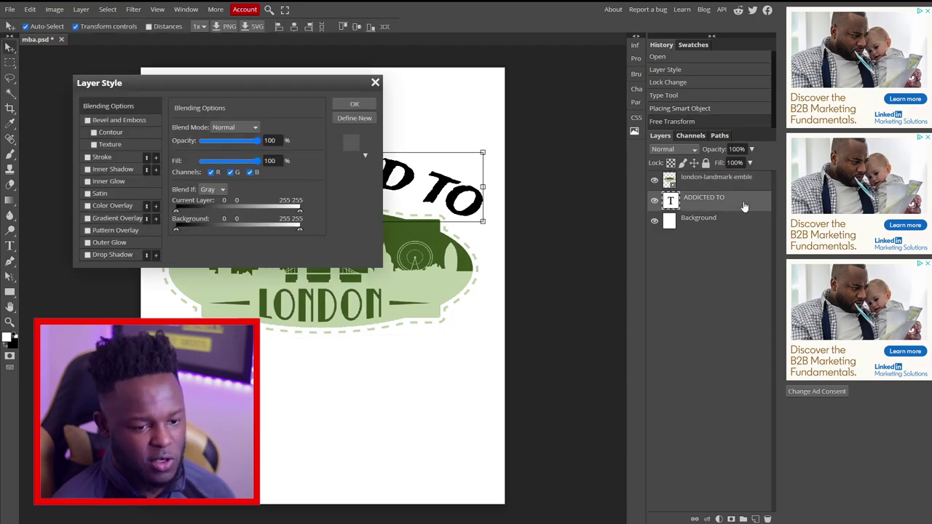
left_click(88, 206)
left_click(93, 205)
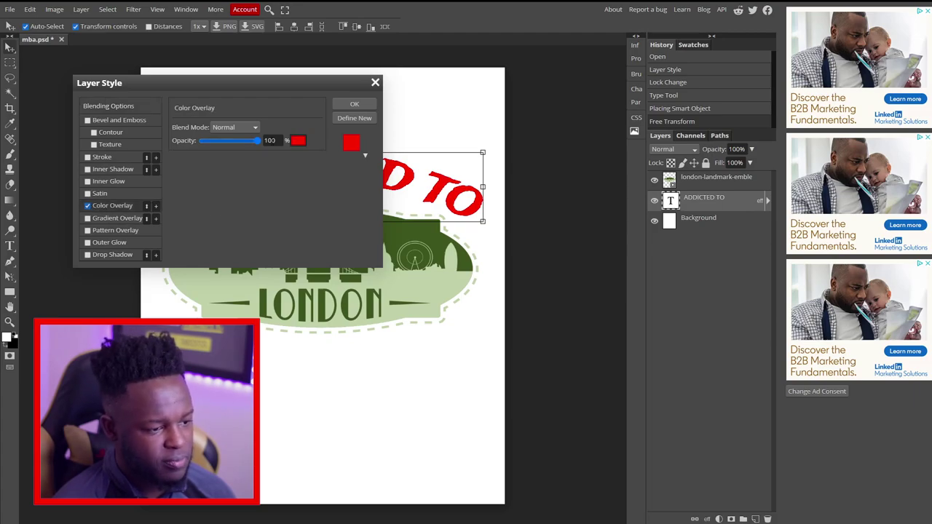
left_click(298, 141)
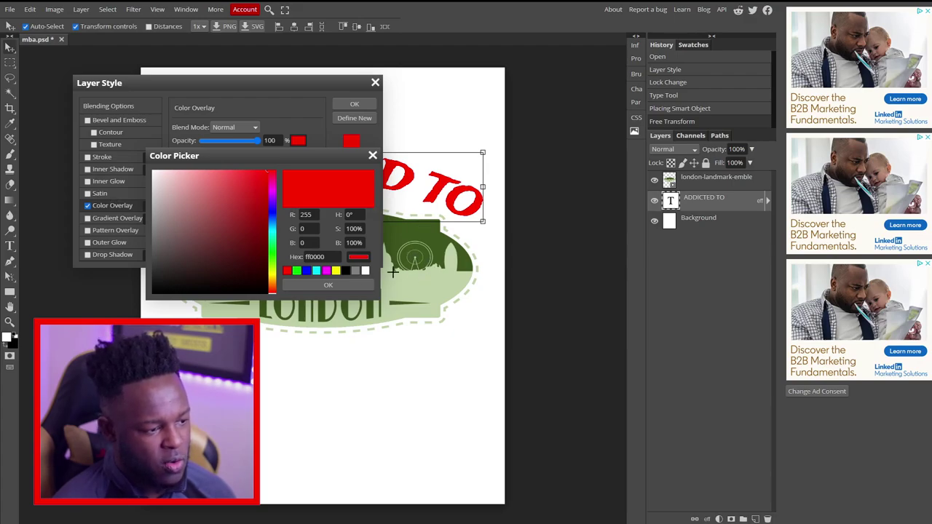
left_click(420, 277)
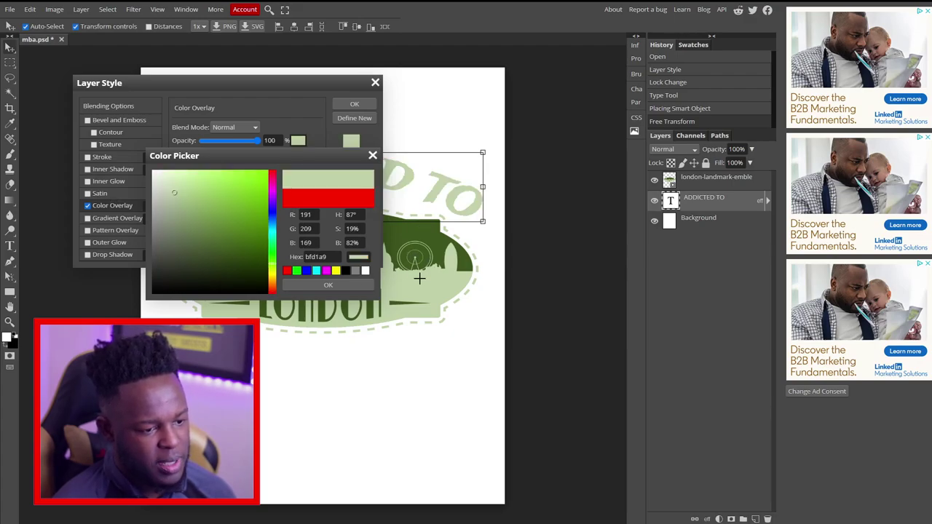
left_click(420, 241)
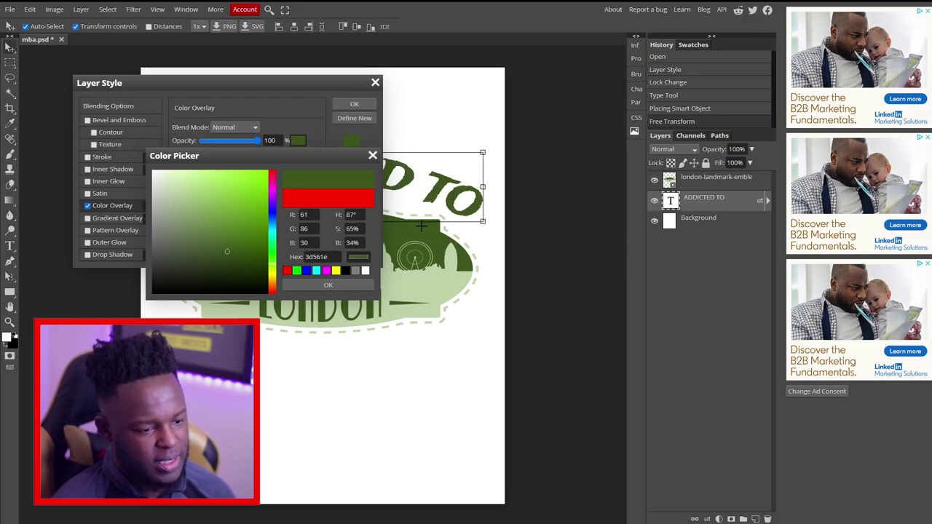
left_click(369, 104)
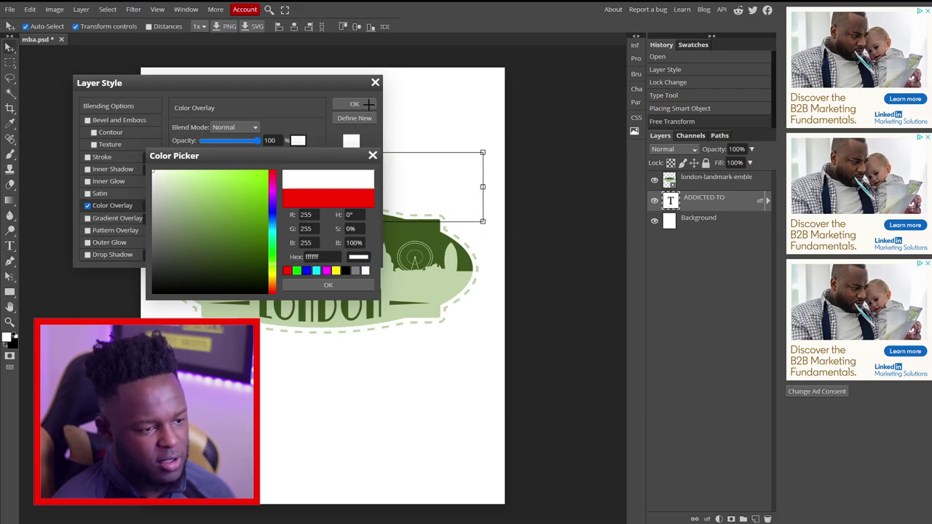
left_click(416, 233)
left_click(339, 284)
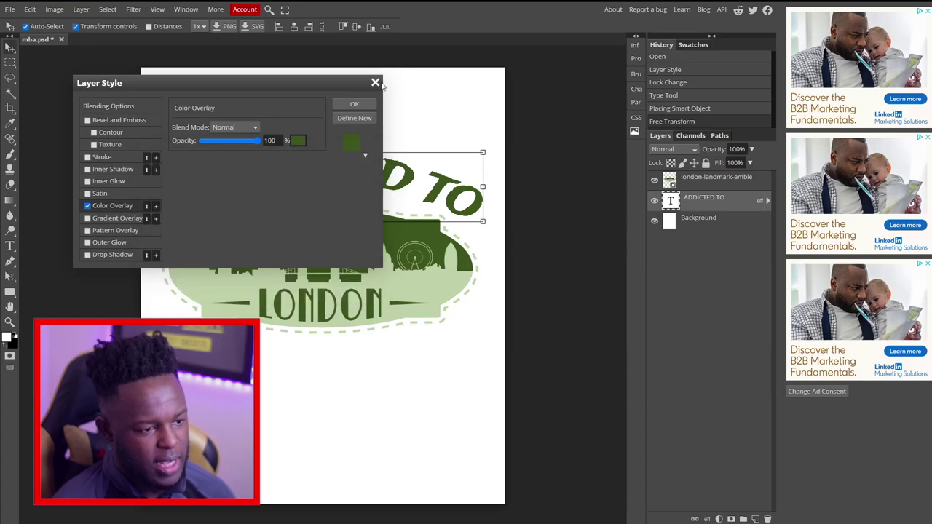
left_click(370, 106)
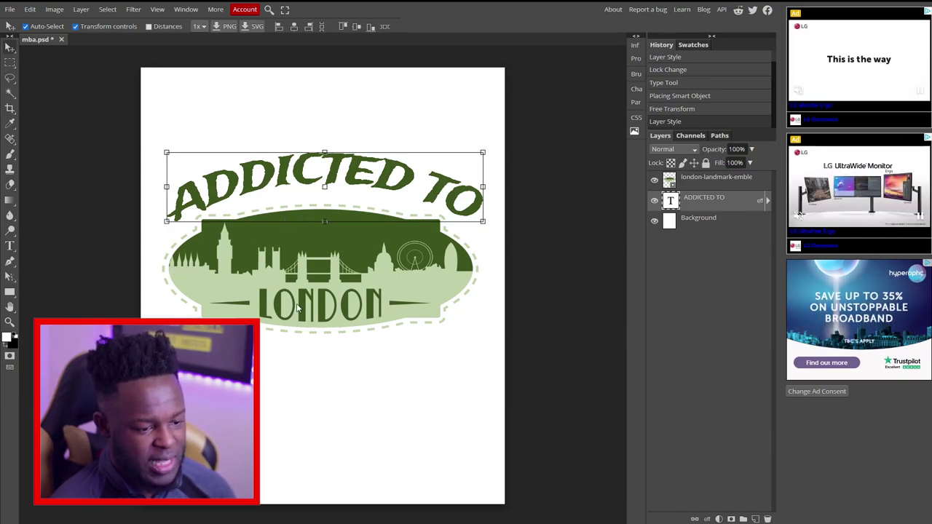
left_click_drag(350, 177, 349, 179)
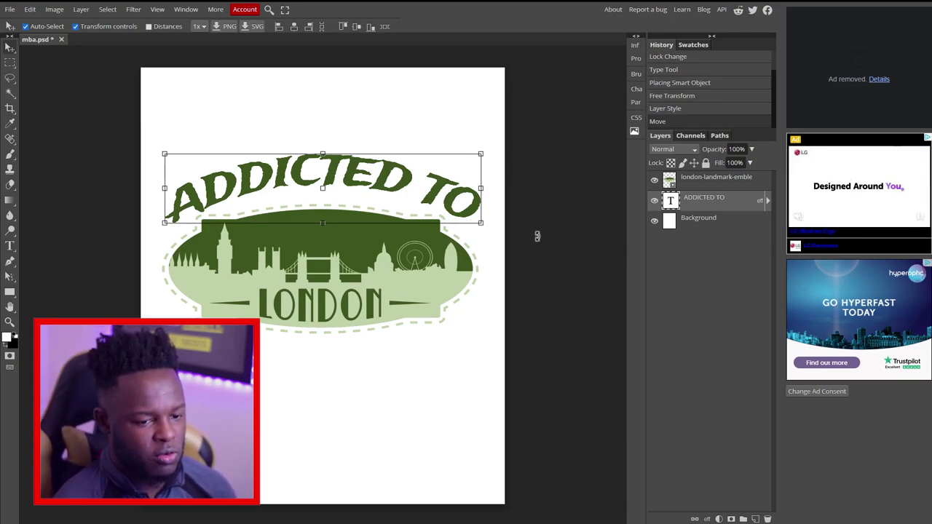
Hide the white background and export the design as a 4500 × 5400 PNG, mba.png
left_click(655, 220)
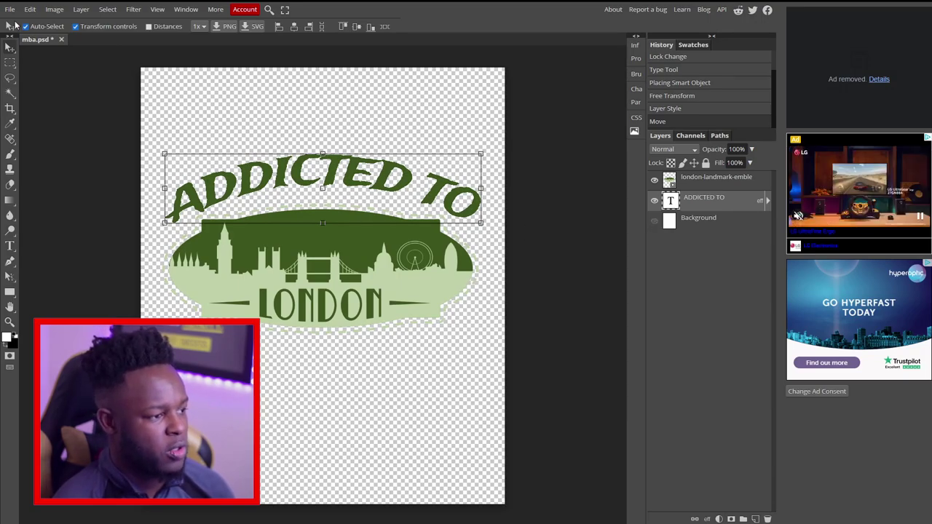
left_click(10, 8)
mouse_move(65, 151)
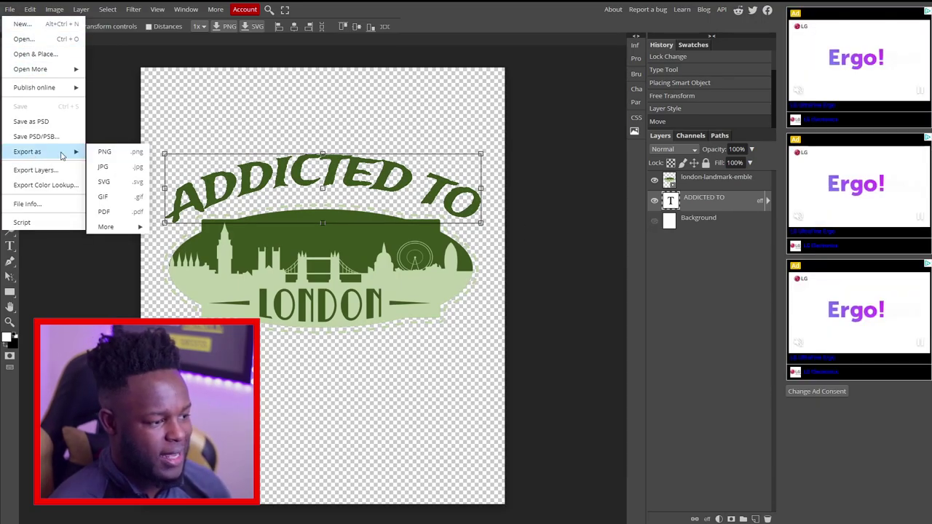
left_click(115, 151)
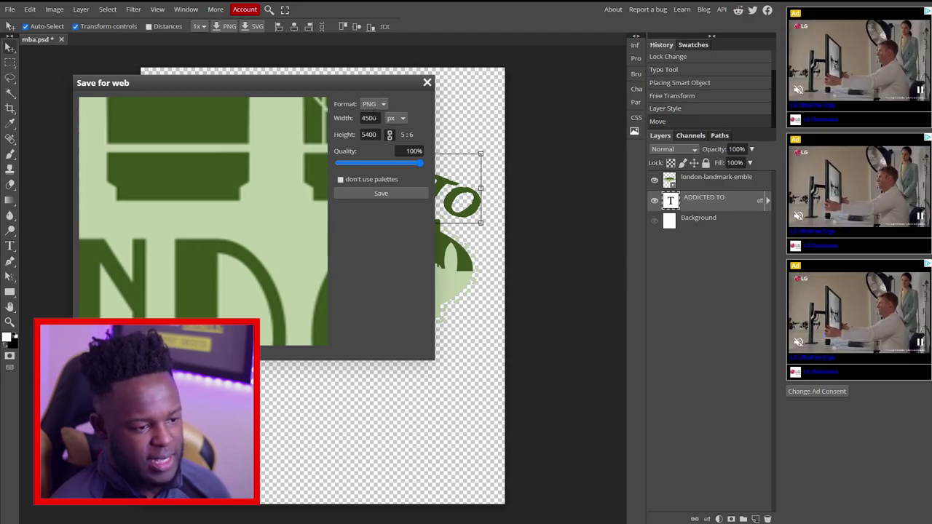
left_click(370, 193)
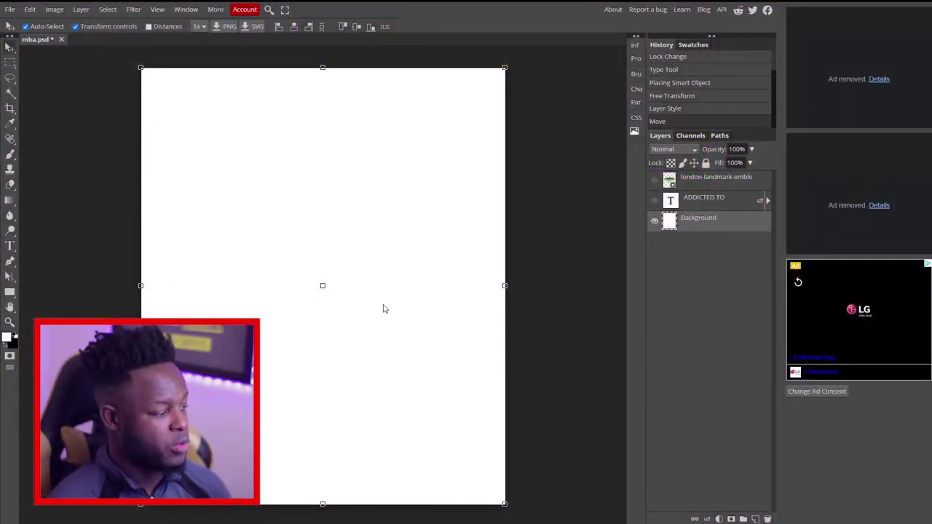
Give the Background layer a black (000000) Color Overlay layer style
double_click(740, 223)
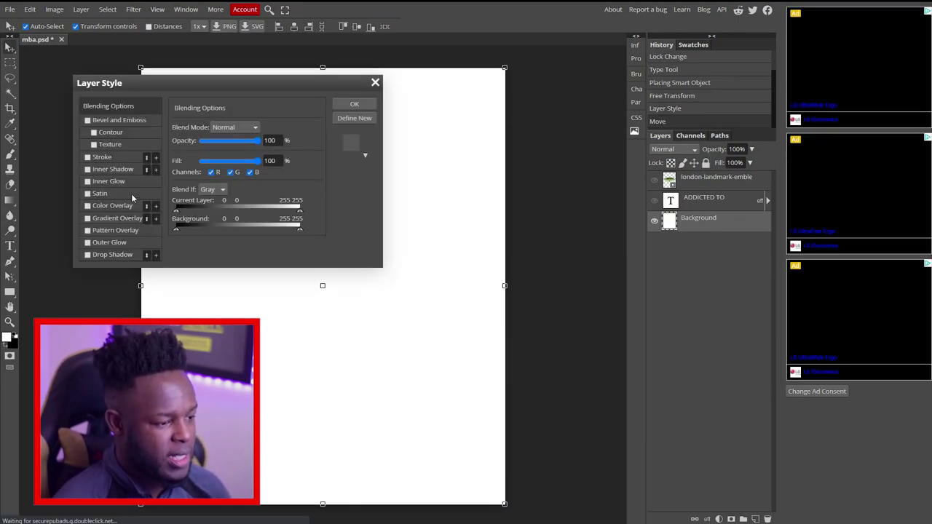
left_click(139, 204)
left_click(298, 140)
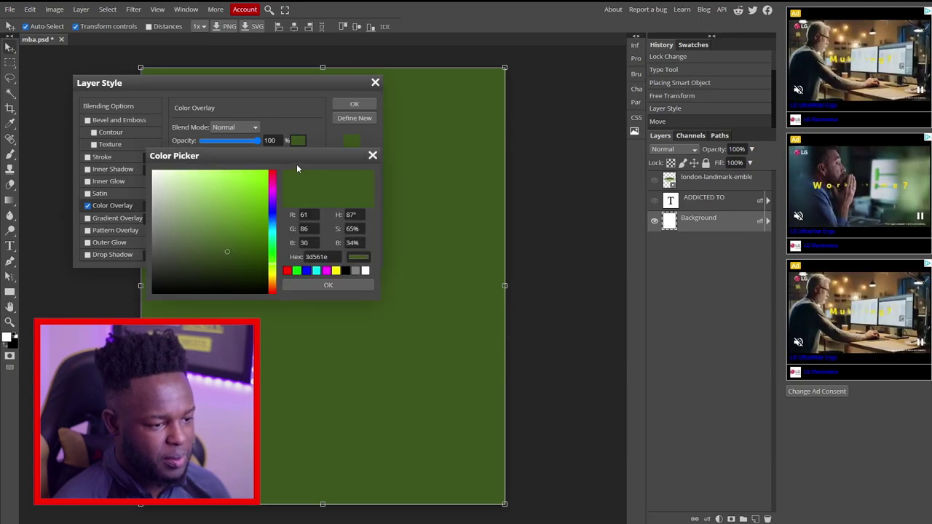
left_click_drag(249, 236, 258, 295)
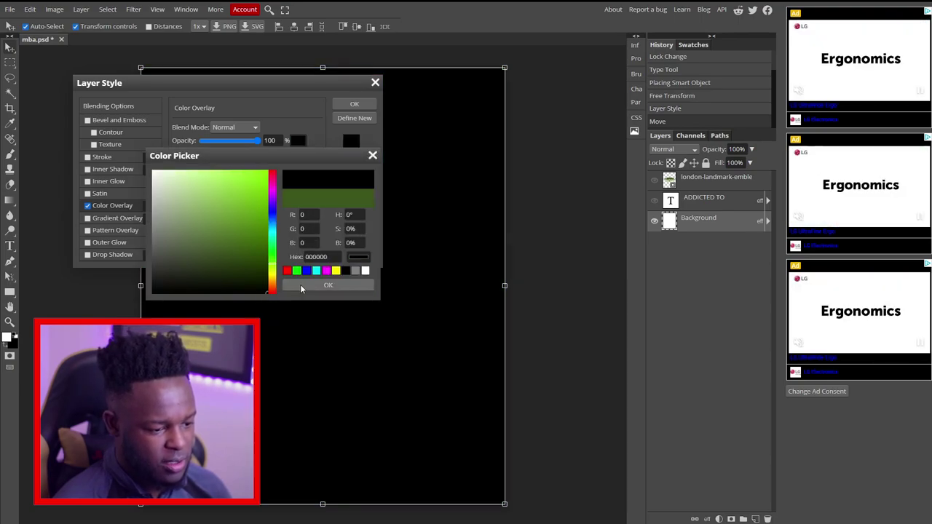
left_click(304, 285)
left_click(353, 104)
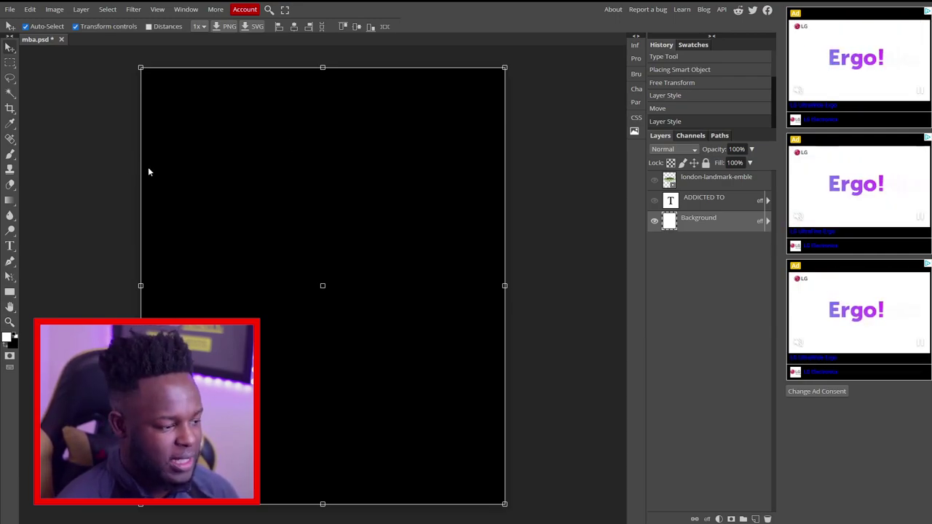
left_click(10, 246)
Create a new text layer on the canvas and type the word DOGS
left_click(252, 186)
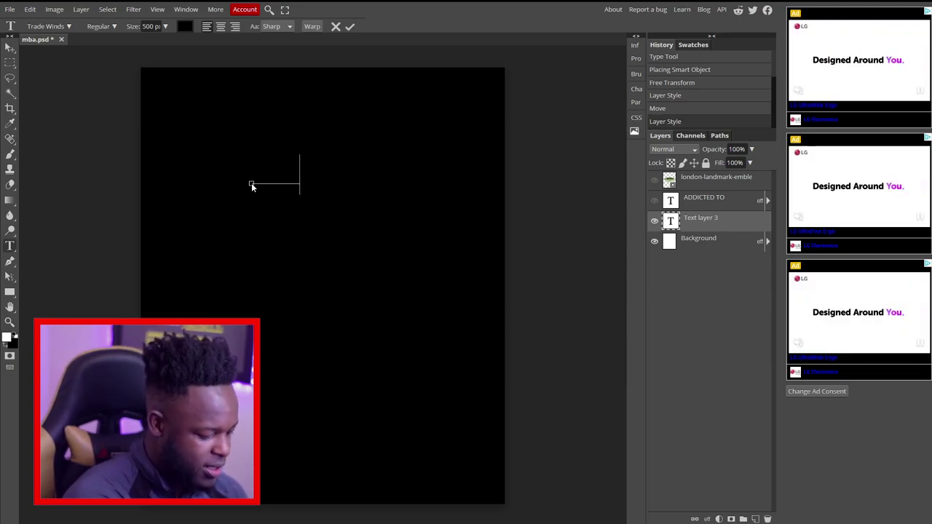
type("ND")
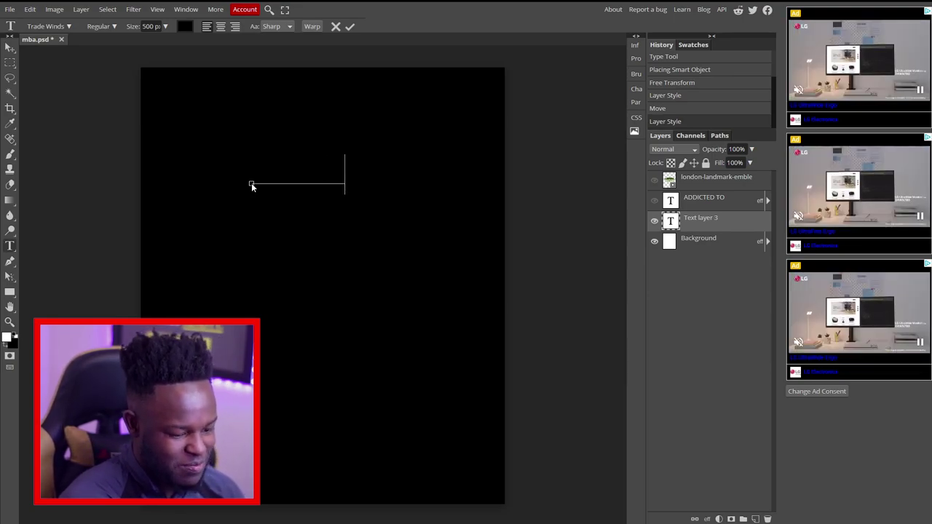
key("BackSpace")
key("BackSpace")
key("BackSpace")
key("BackSpace")
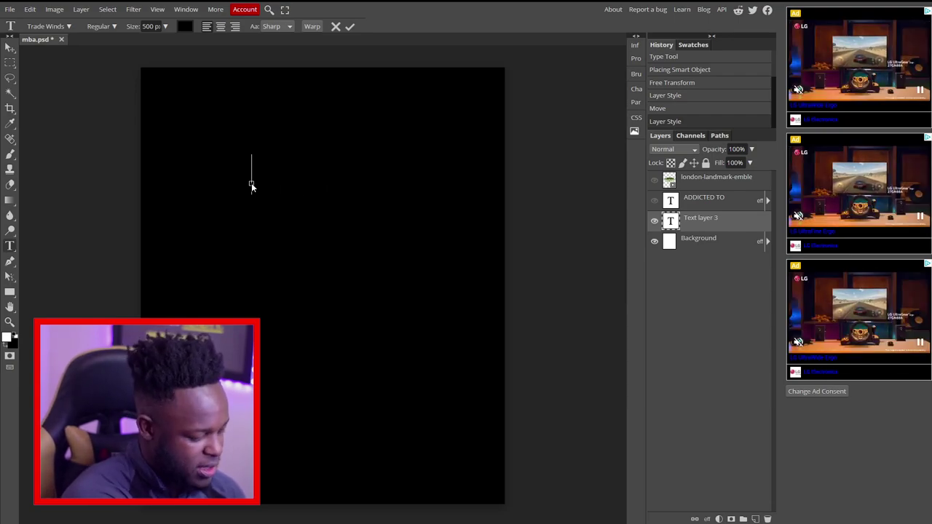
type("LONDON")
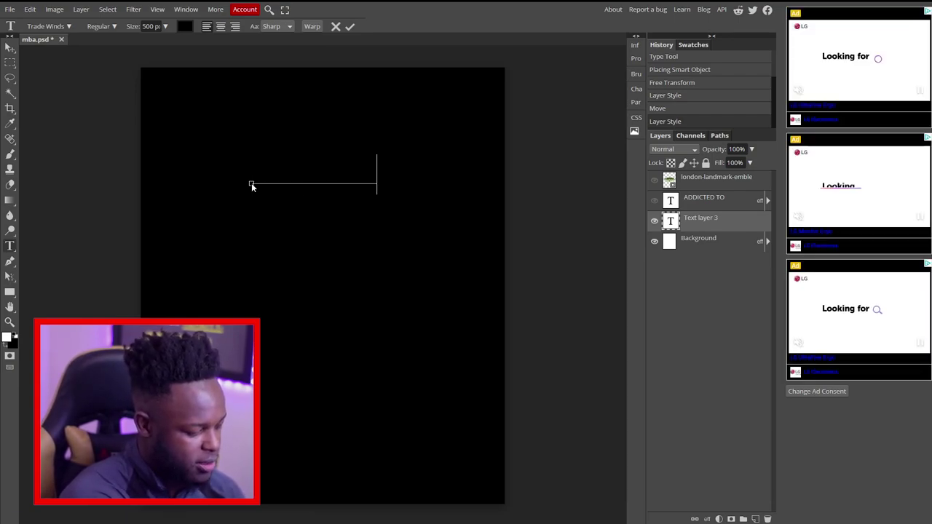
Colour the DOGS text white (ffffff)
key("shift+Left")
key("shift+Left")
key("shift+Left")
key("shift+Left")
key("shift+Left")
key("shift+Left")
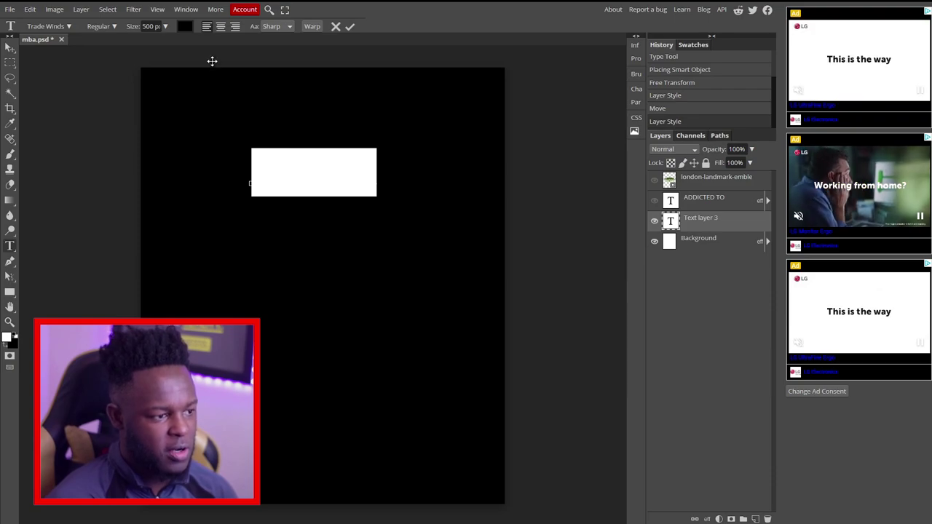
left_click(185, 26)
left_click_drag(117, 124, 46, 85)
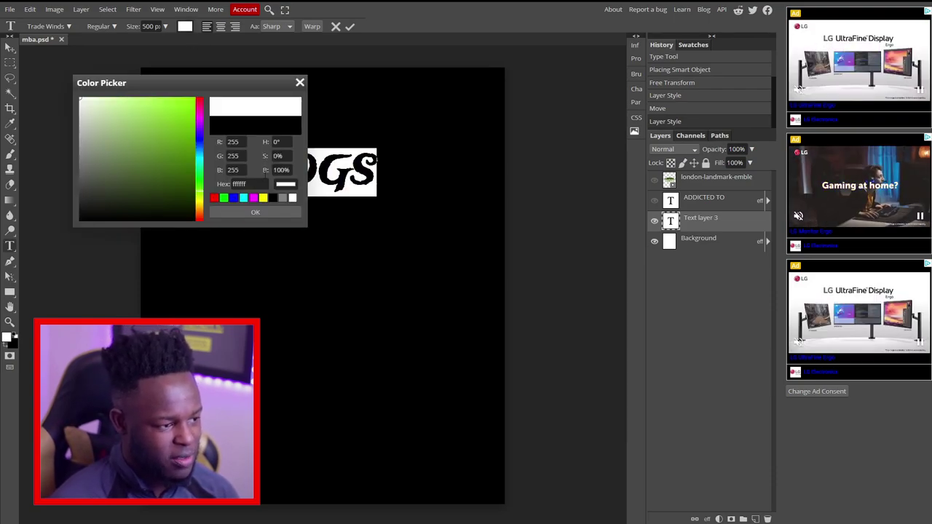
left_click(257, 213)
left_click(287, 181)
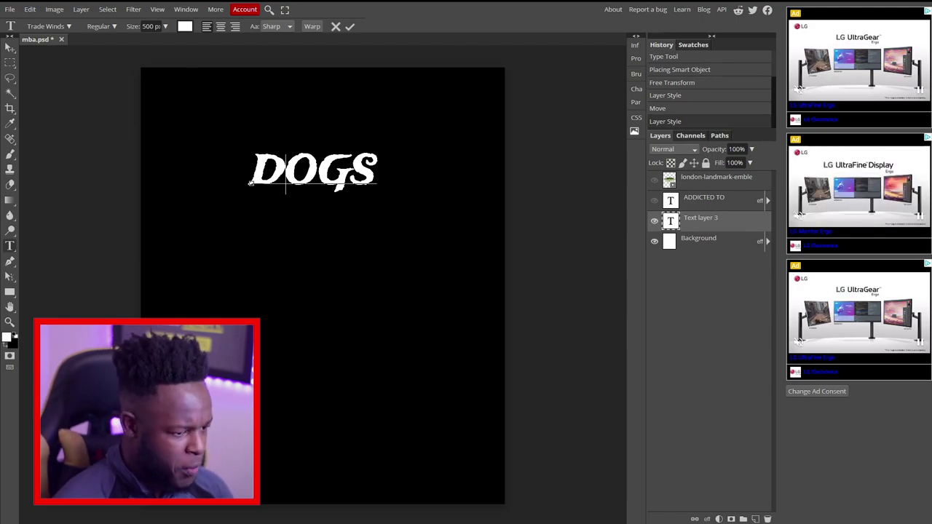
Change the DOGS text font to TrashHand
left_click(48, 26)
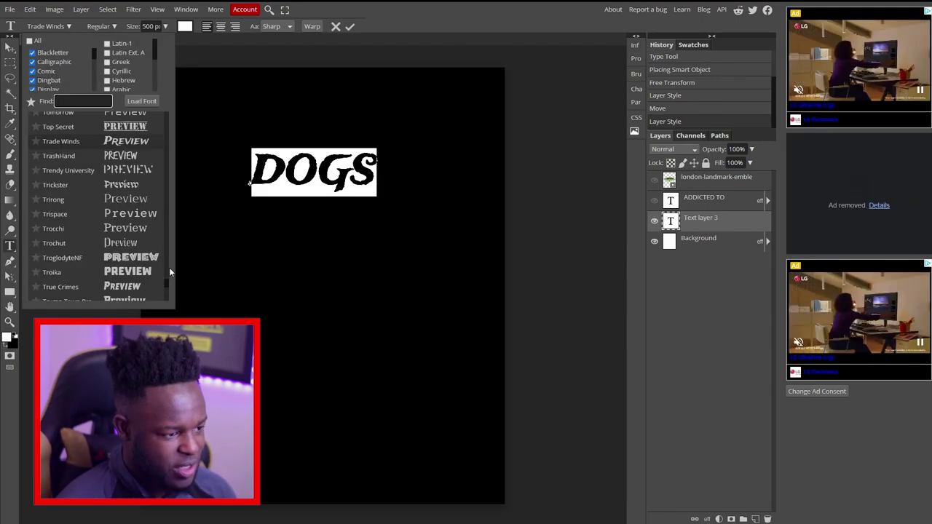
left_click(142, 158)
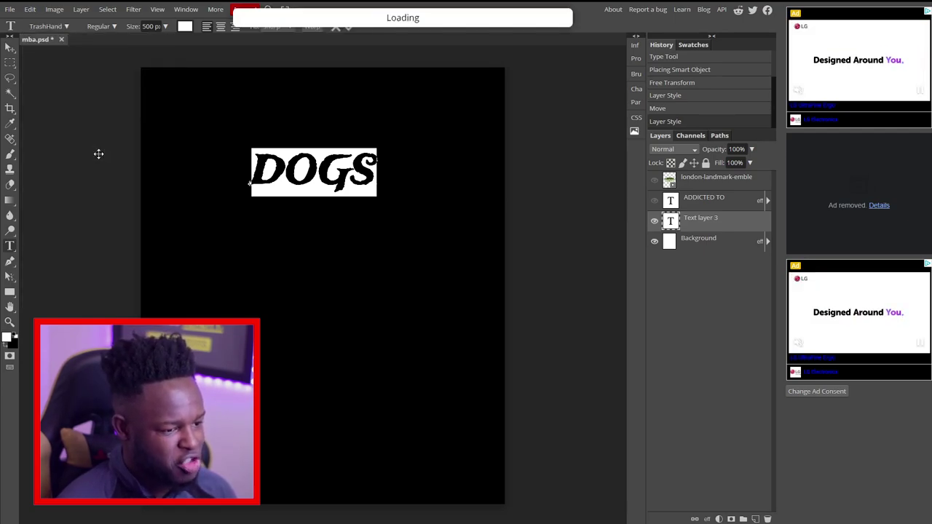
left_click(281, 173)
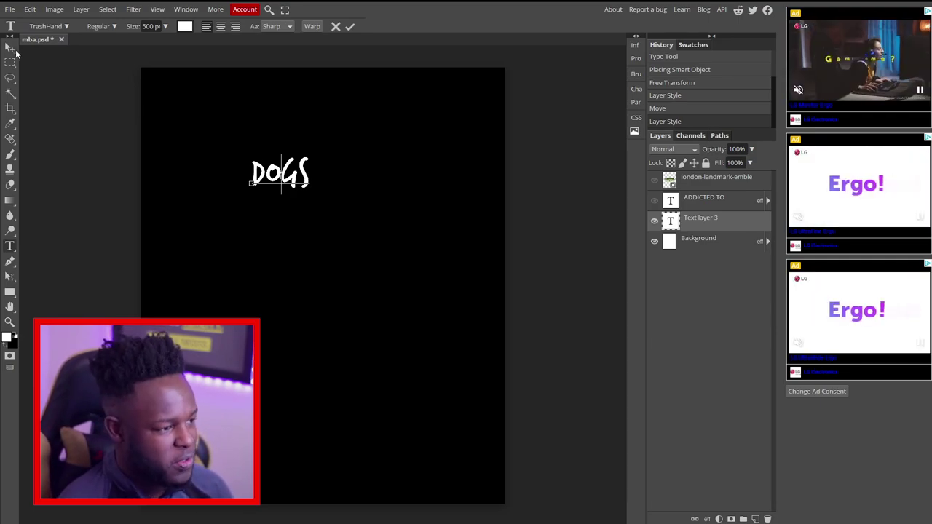
Scale DOGS up to roughly 287% by 254% and move it near the canvas top
left_click(11, 49)
left_click_drag(305, 189, 413, 238)
left_click_drag(298, 211, 255, 204)
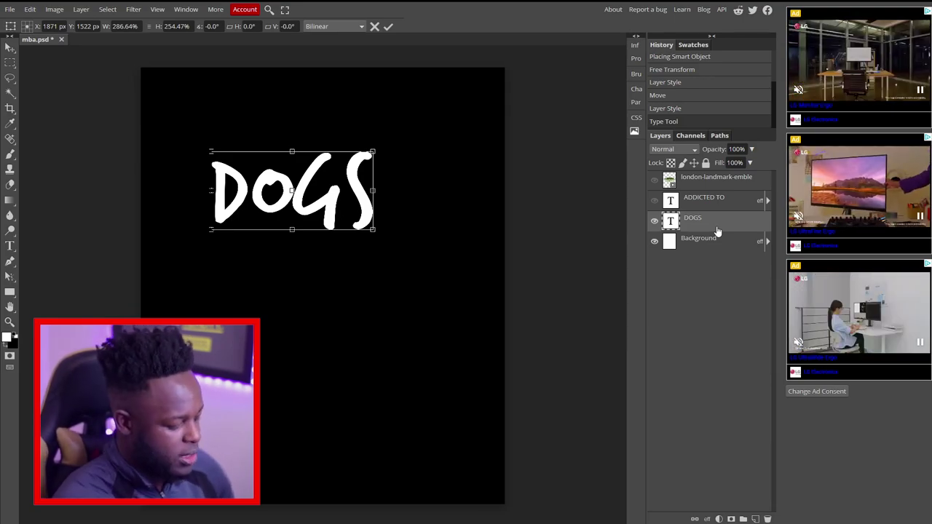
Duplicate the DOGS layer, move the copy below it and retype it as BOOKS
key("Return")
key("ctrl+j")
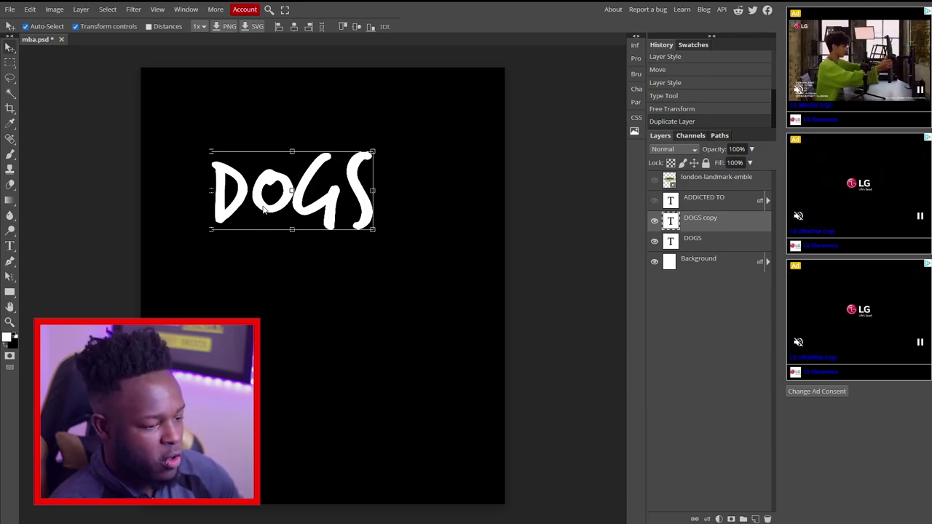
left_click_drag(264, 209, 263, 304)
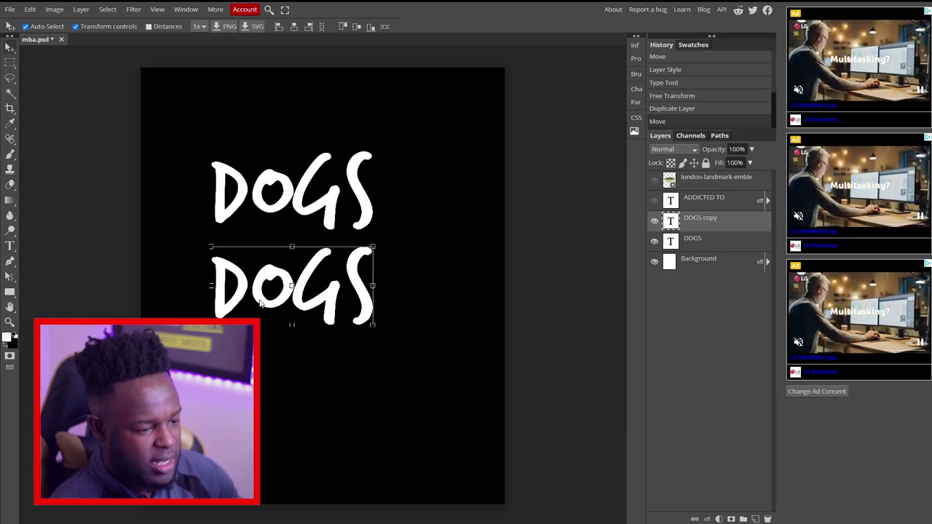
left_click(11, 247)
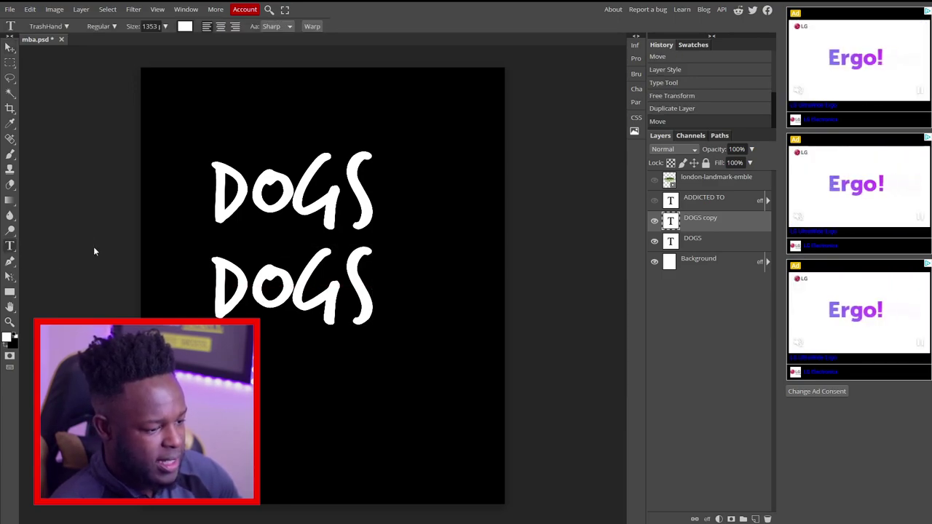
key("ctrl+a")
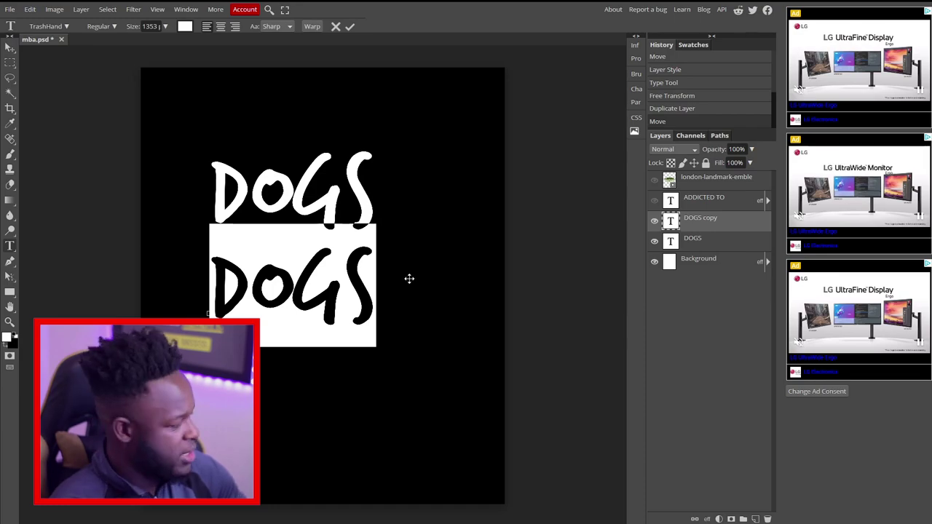
type("Boo")
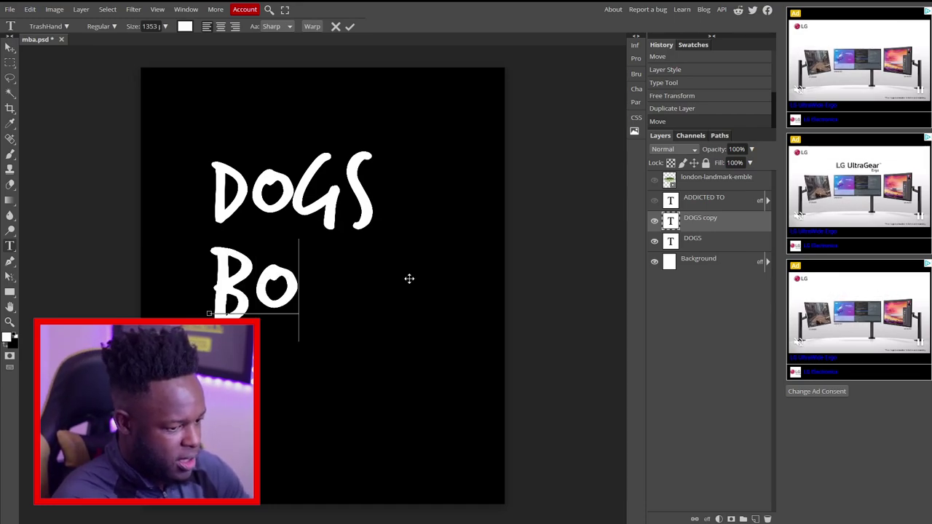
type("KS")
key("ctrl+Return")
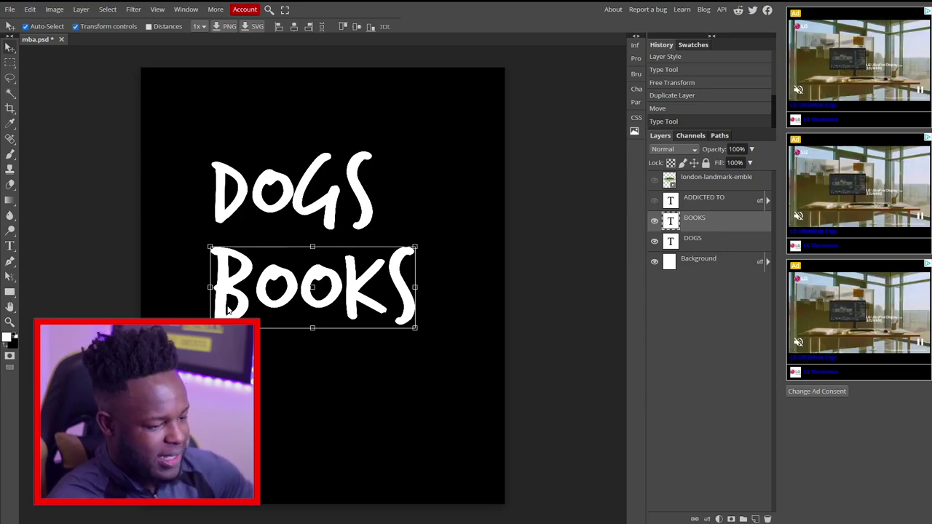
Duplicate BOOKS, move the copy below it and change its text to '& COFFEE'
key("ctrl+j")
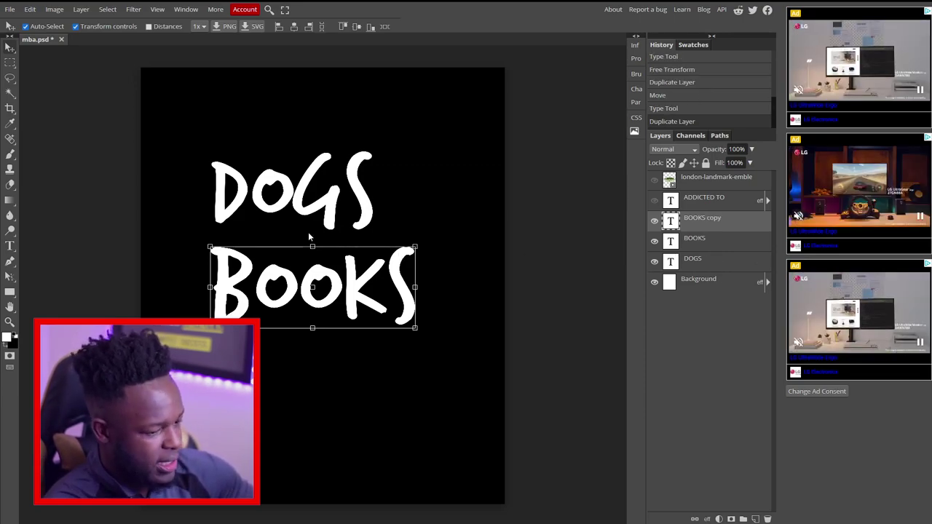
left_click_drag(313, 287, 314, 384)
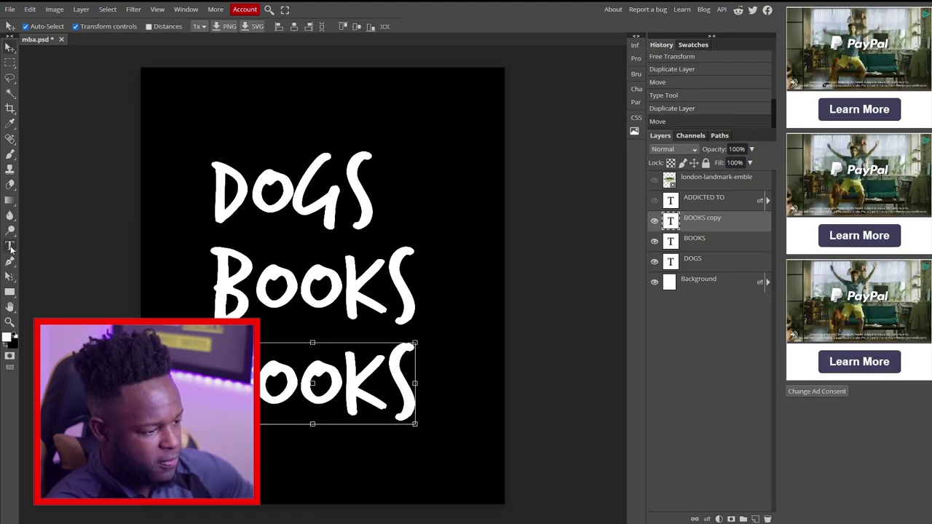
left_click(10, 246)
key("Return")
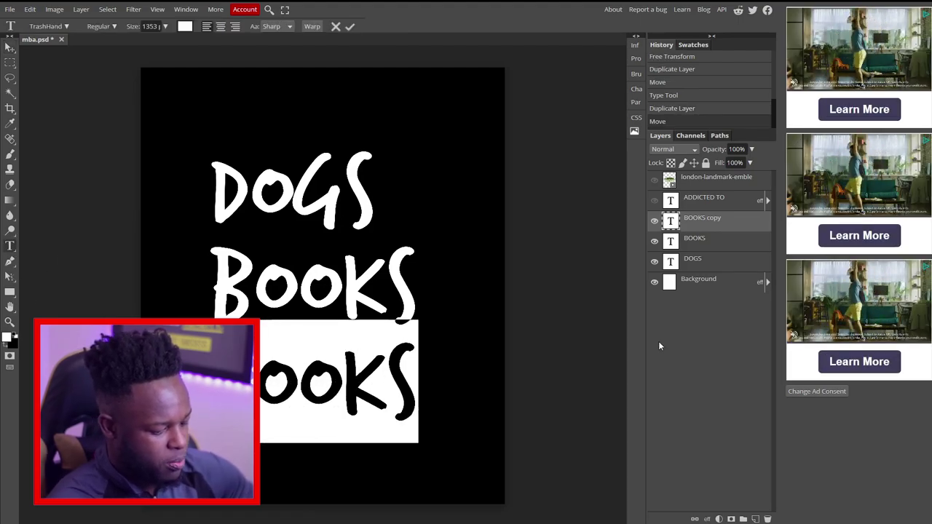
key("BackSpace")
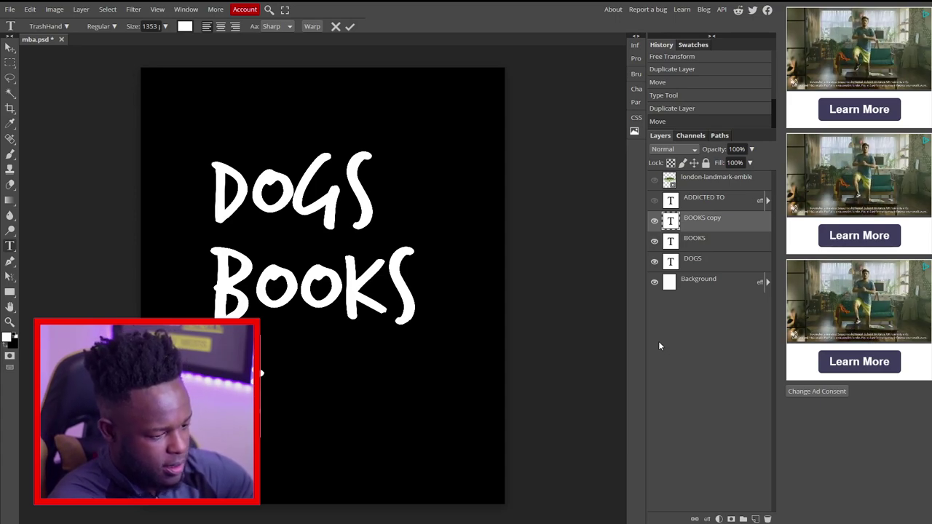
type("& COFFEE")
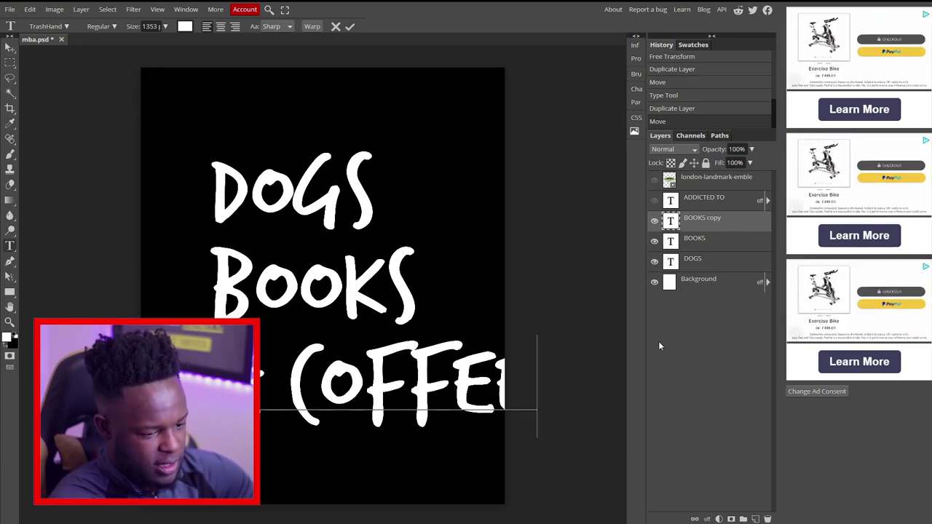
key("ctrl+Return")
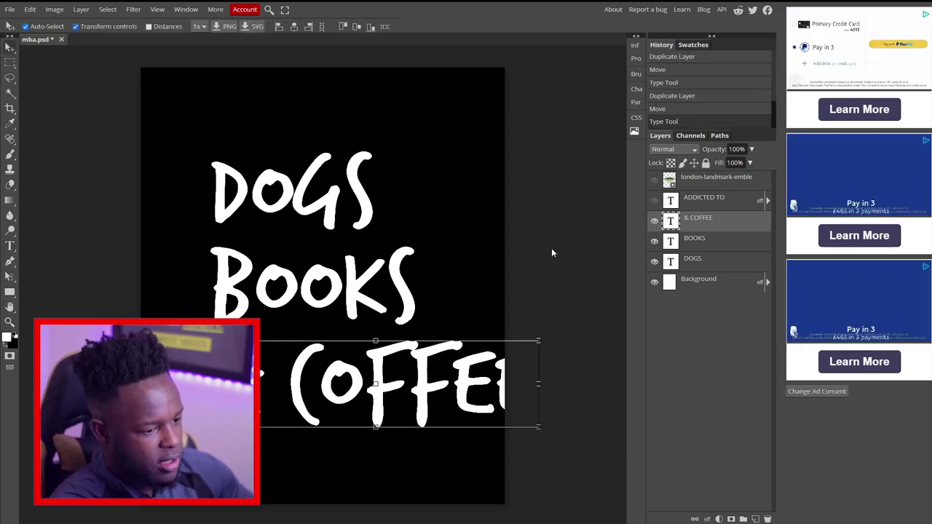
Scale the selected DOGS, BOOKS and & COFFEE layers down together so the block fits the canvas
left_click(707, 263, "ctrl")
left_click(710, 247, "ctrl")
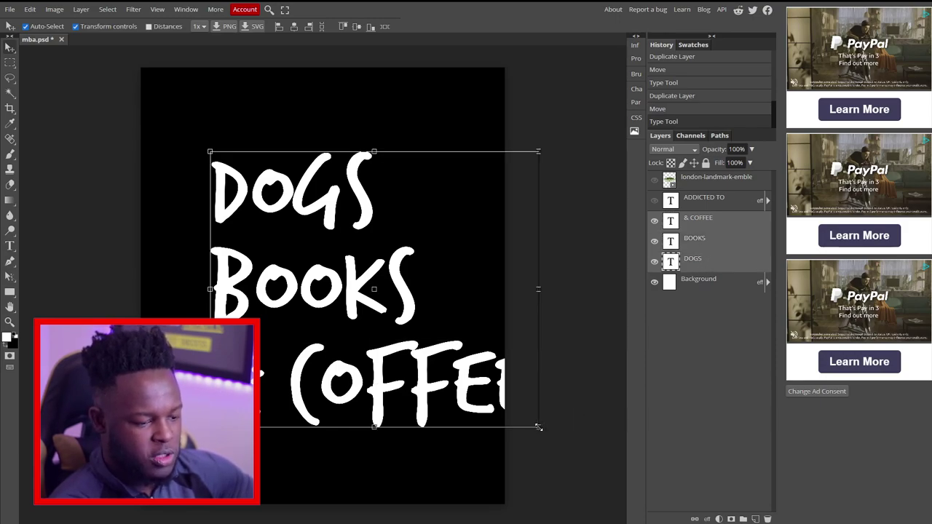
left_click_drag(539, 427, 411, 338)
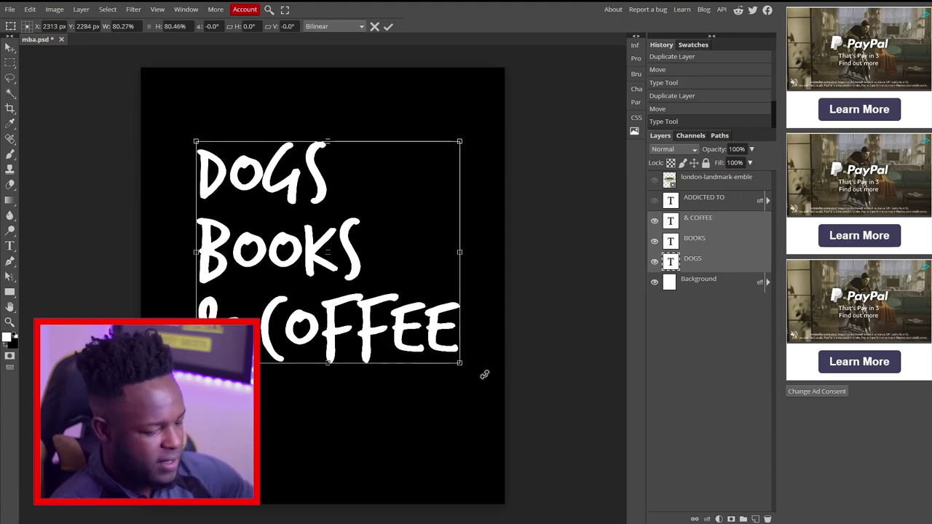
left_click_drag(460, 362, 493, 381)
left_click_drag(426, 364, 418, 360)
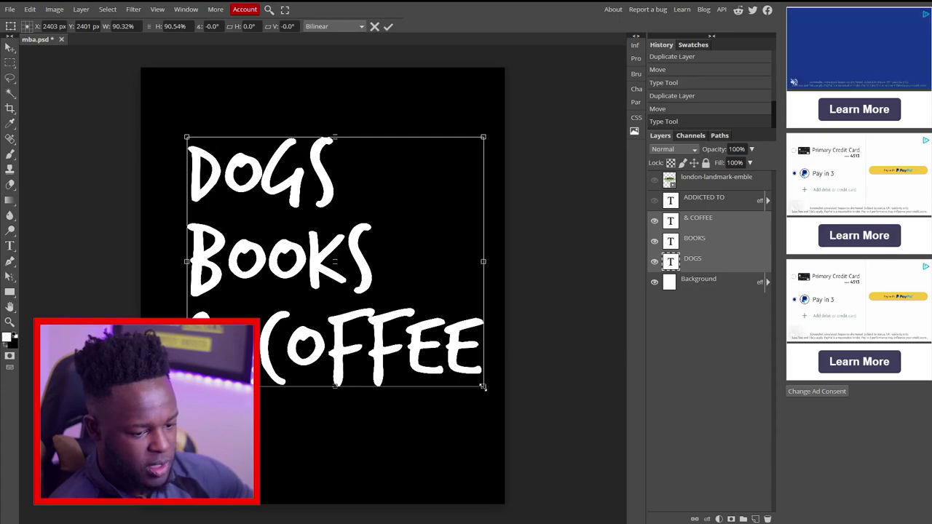
left_click_drag(480, 388, 440, 366)
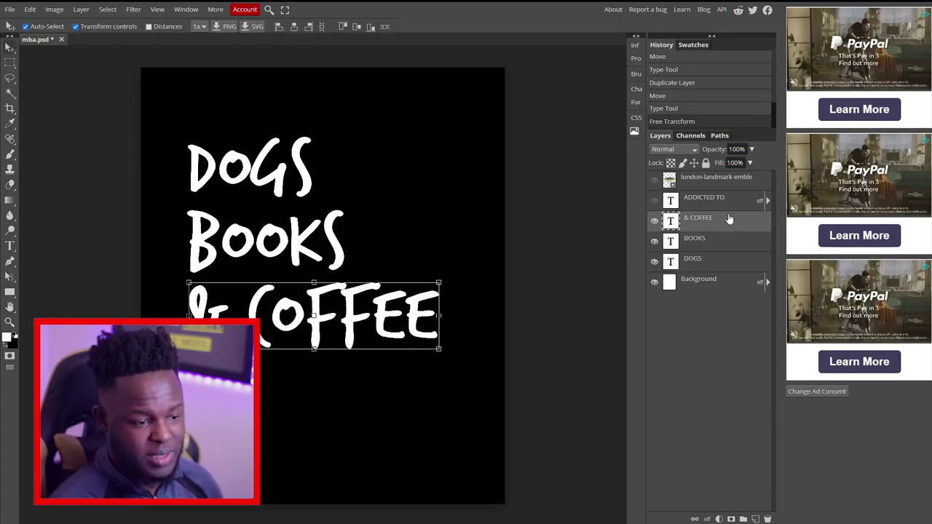
left_click(730, 263)
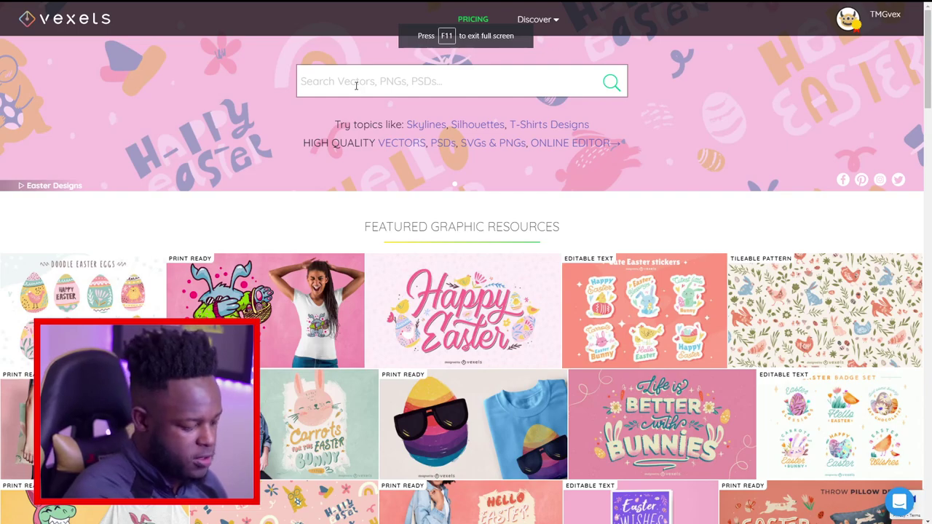
Search 'dog paw' PNG/SVG graphics and download the pink Pet Monochrome Paw Flat icon at 1024px
type("DOG PAW")
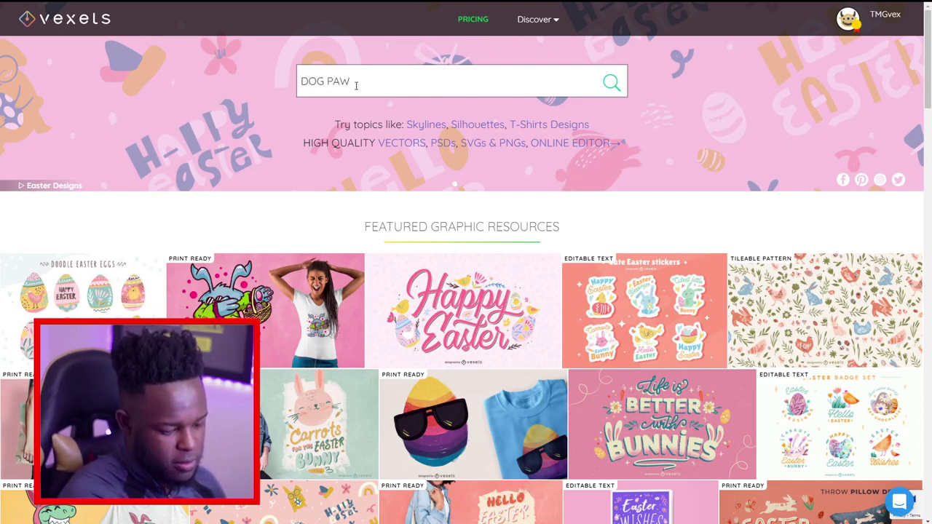
key("Return")
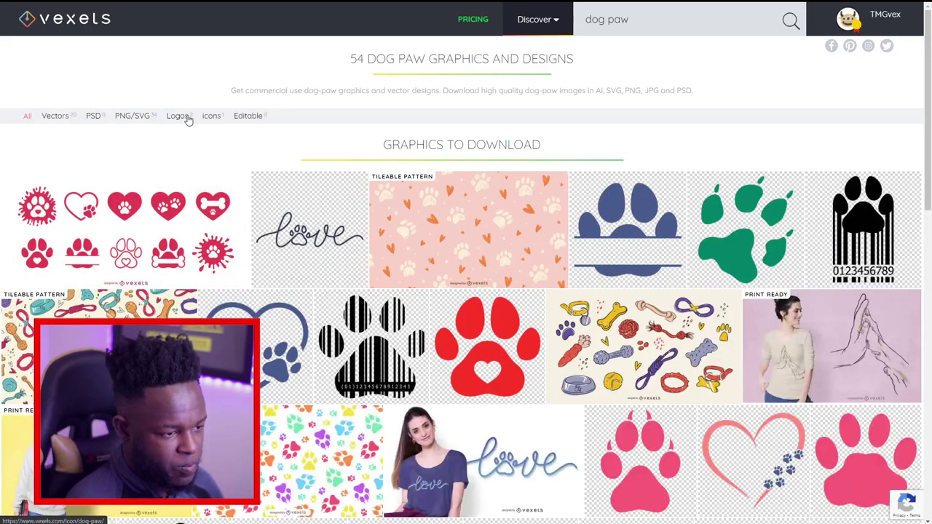
left_click(134, 117)
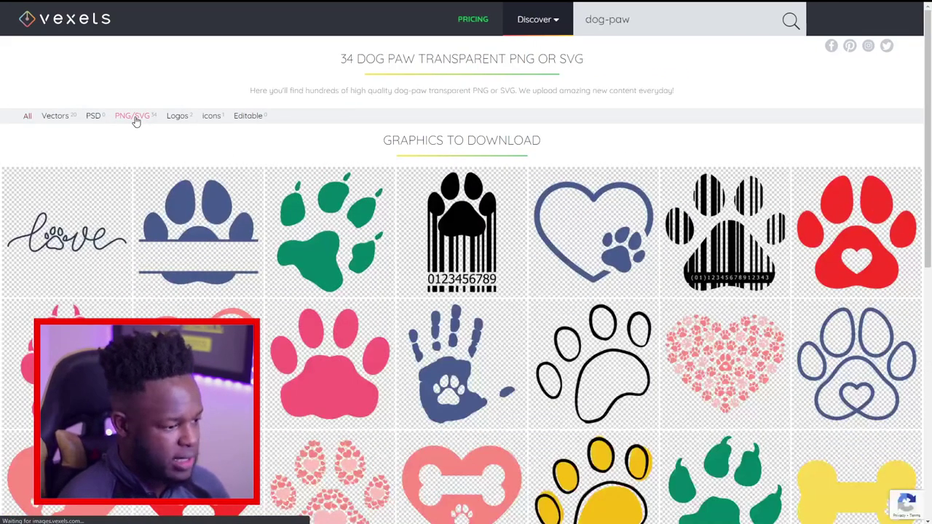
scroll(318, 160, "down", 2)
left_click(342, 277)
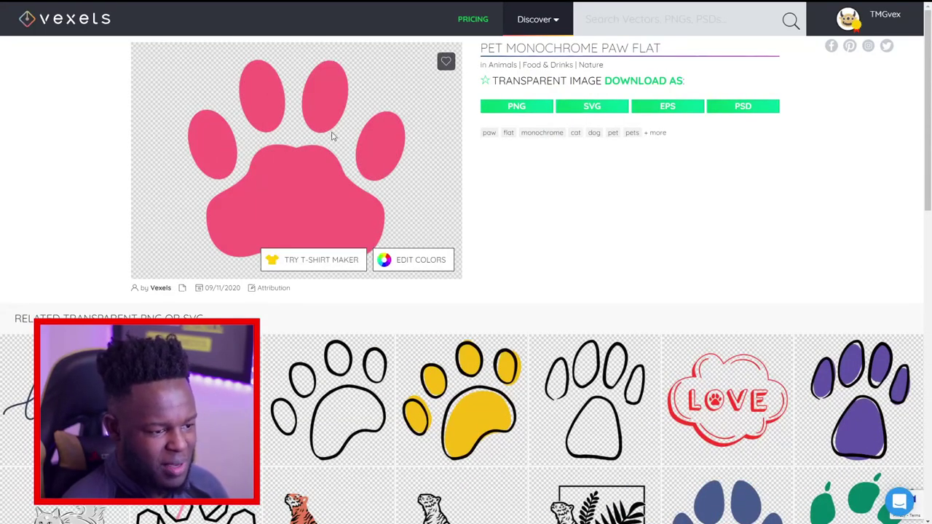
left_click(505, 108)
left_click(619, 127)
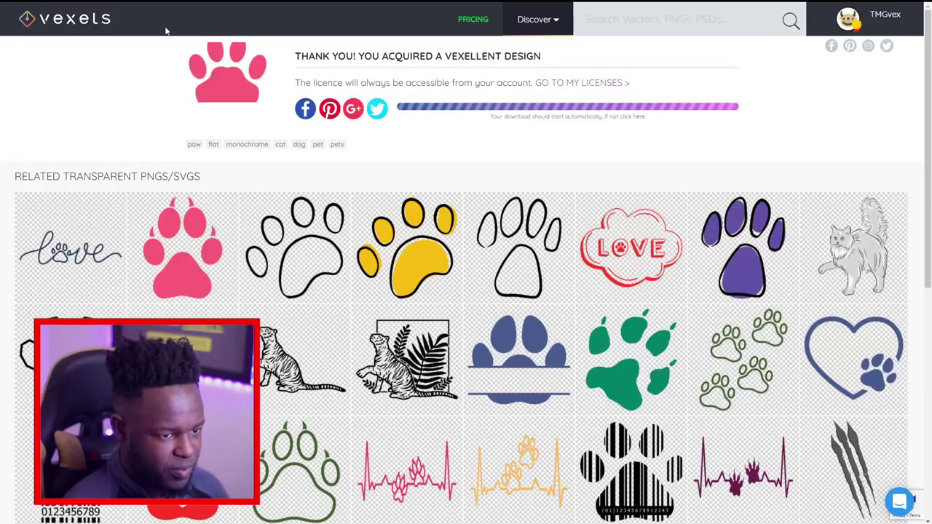
Search 'book' PNG/SVG graphics and download Simple Book Stroke as a 1024px PNG
left_click(89, 25)
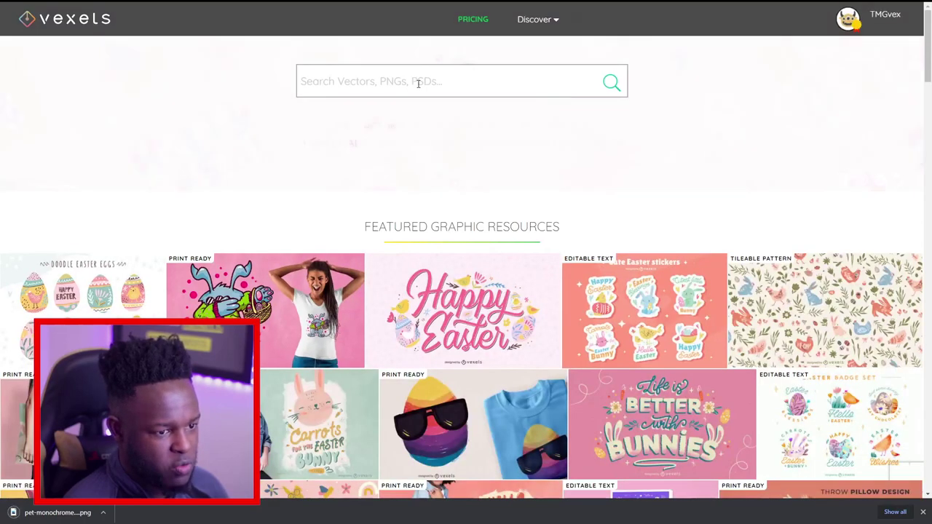
type("BOOK")
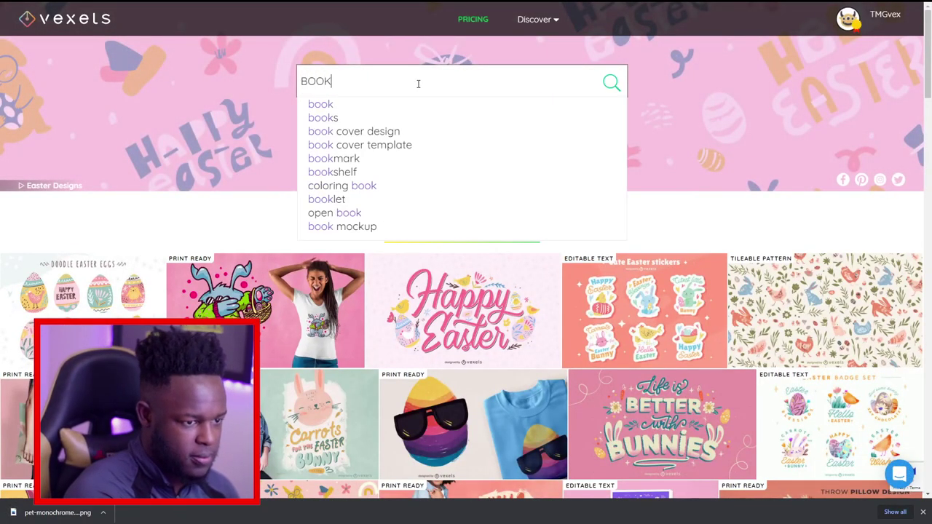
key("Return")
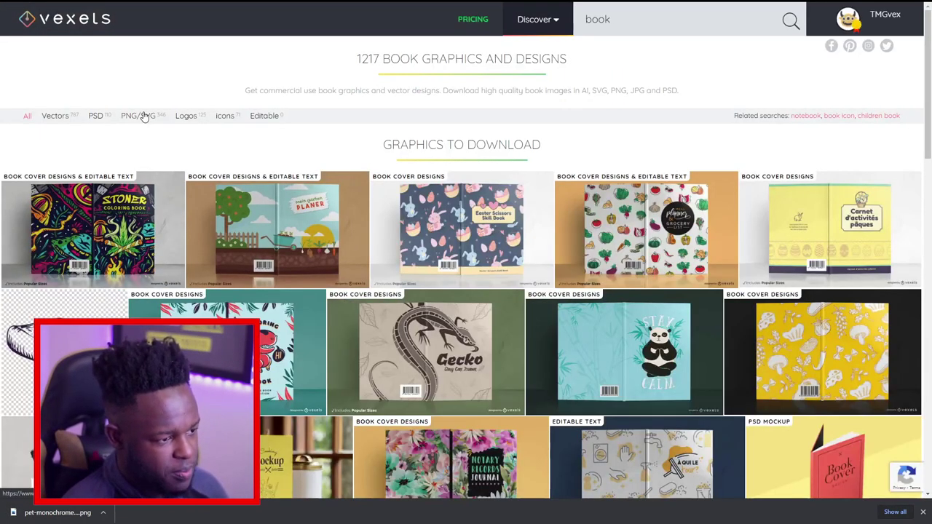
left_click(139, 116)
scroll(713, 146, "down", 2)
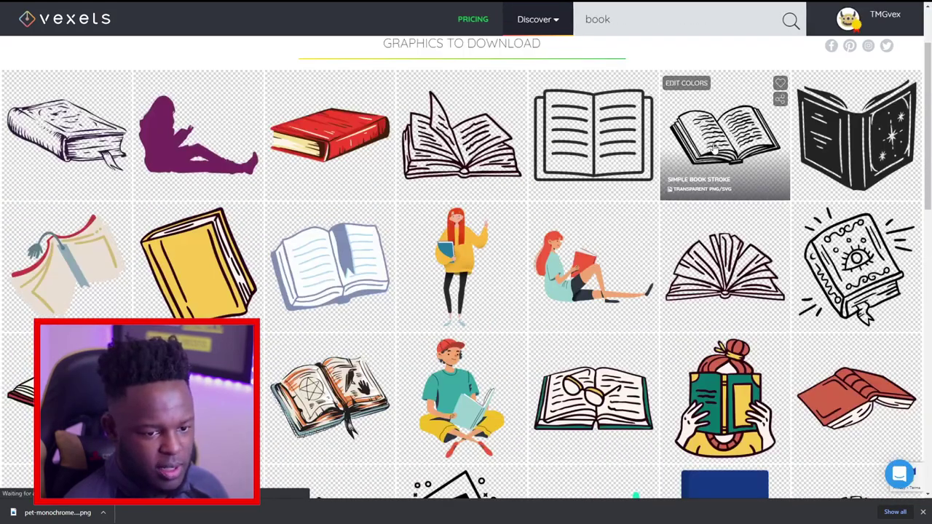
left_click(699, 151)
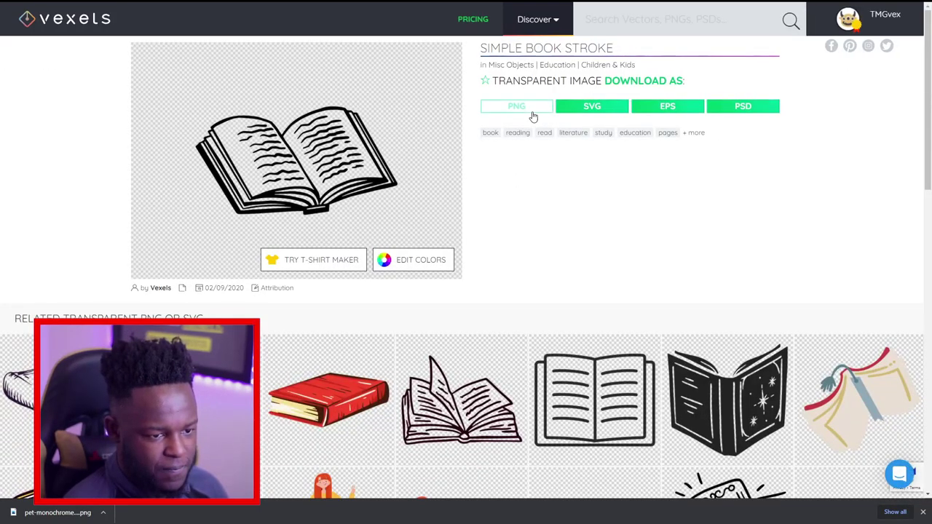
left_click(531, 109)
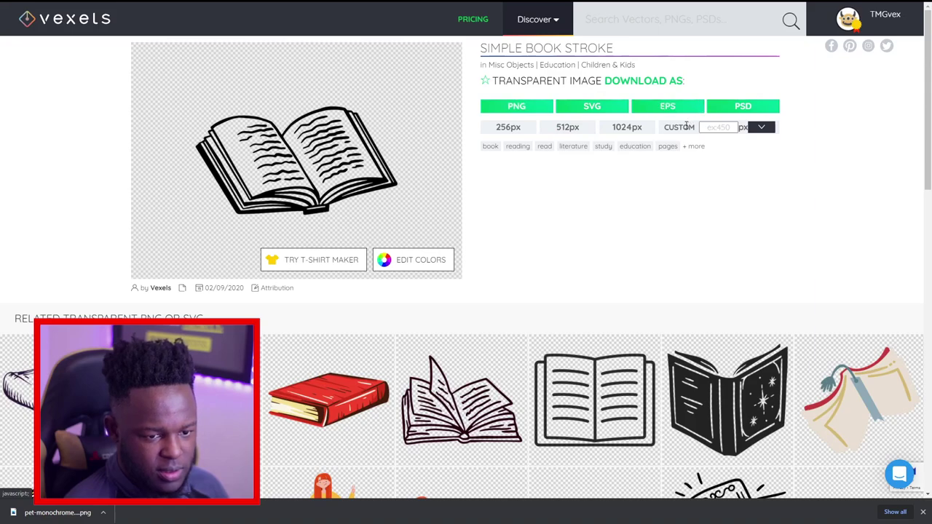
left_click(627, 129)
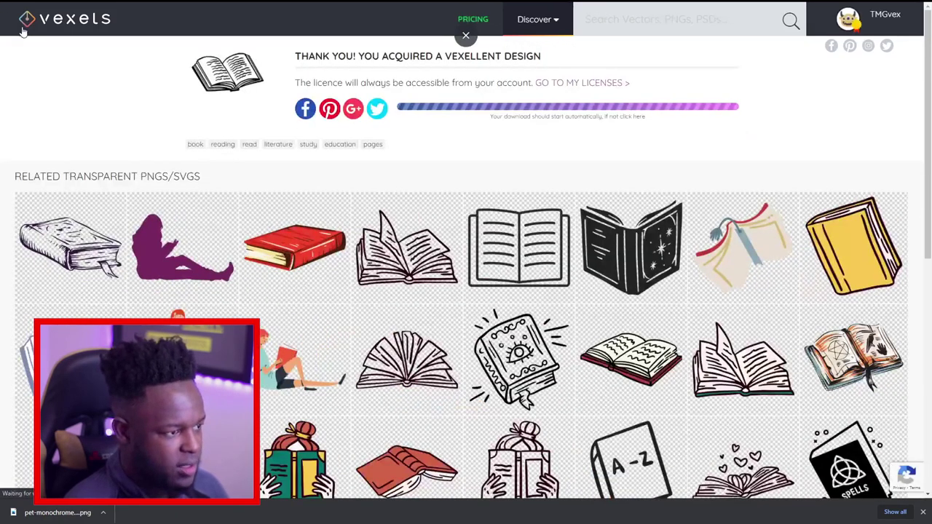
Search 'coffee' PNG/SVG graphics and download Hot Coffee Cup Flat Icon as a 1024px PNG
left_click(64, 22)
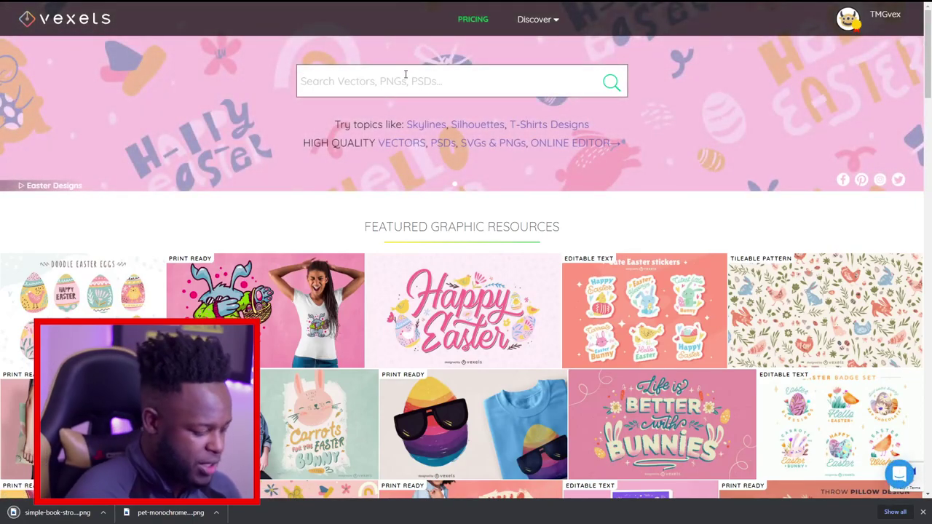
left_click(406, 75)
type("co")
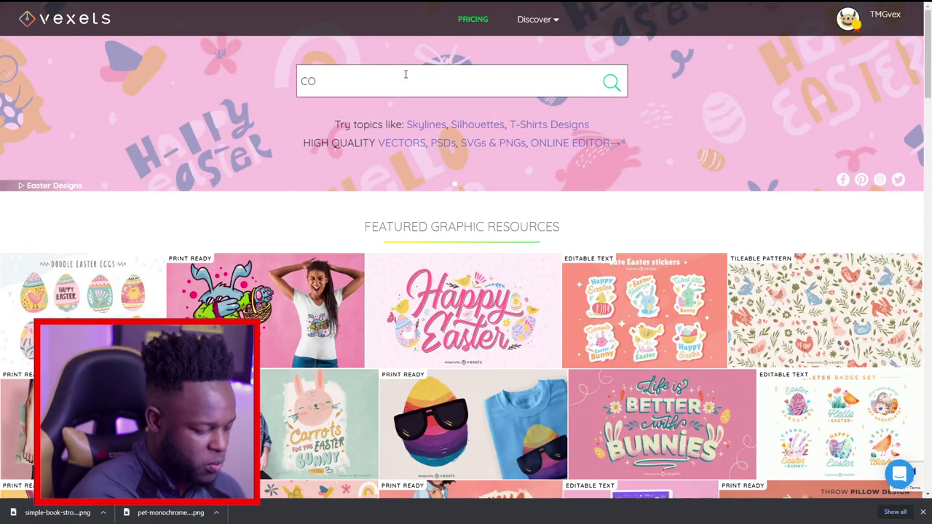
type("ffee")
key("Return")
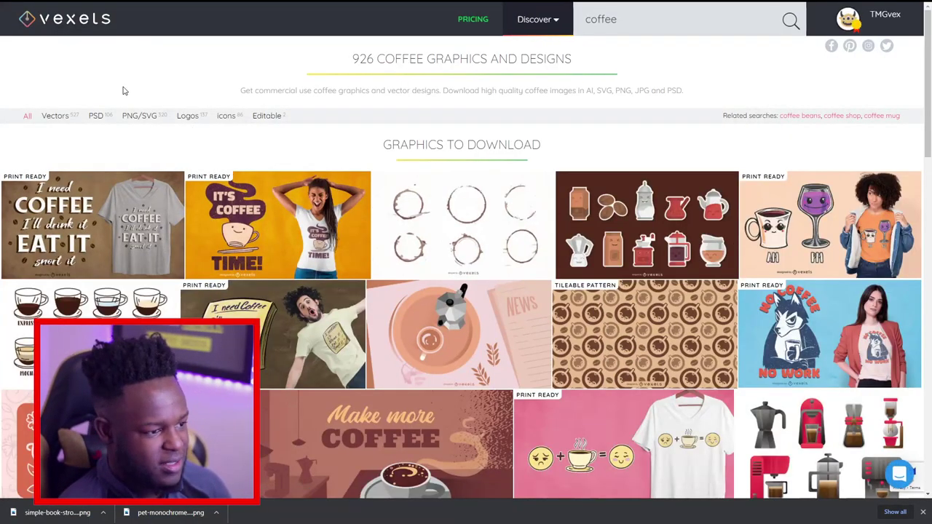
left_click(133, 120)
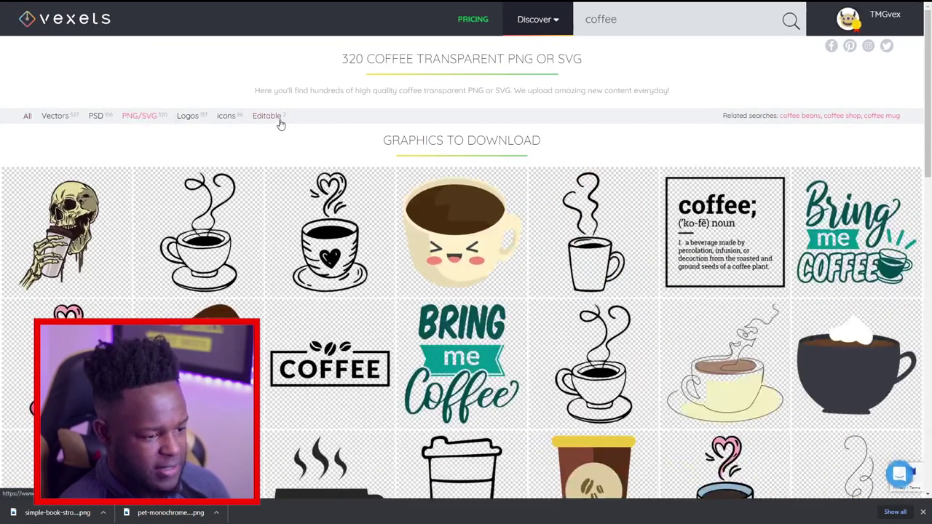
scroll(327, 350, "down", 2)
left_click(328, 350)
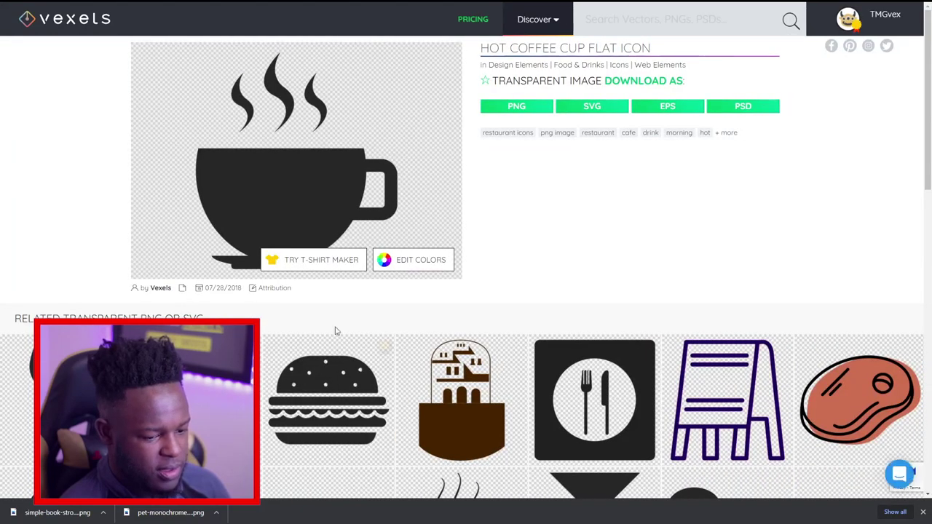
left_click(519, 110)
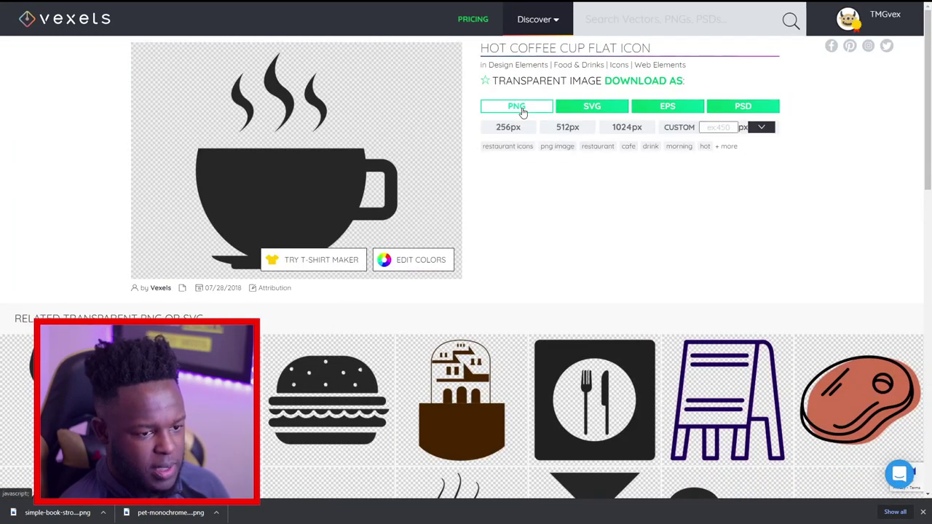
left_click(635, 129)
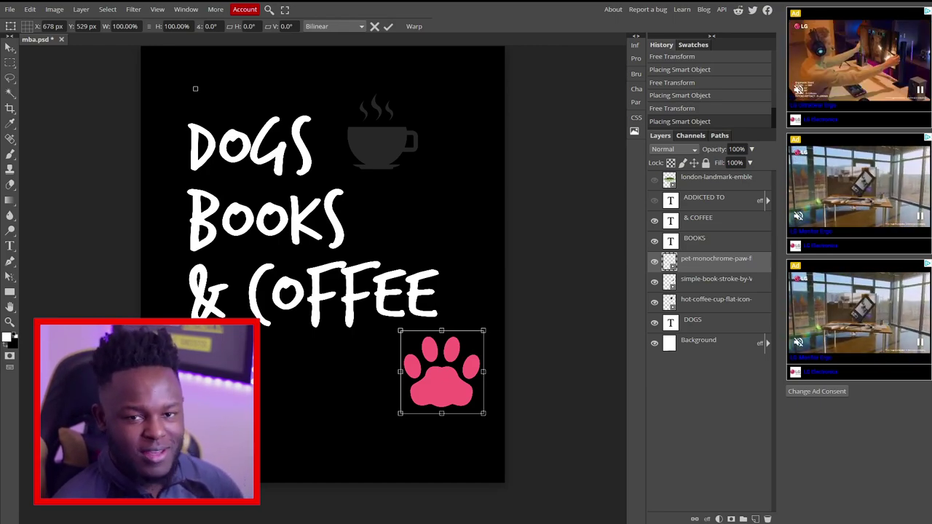
Group the paw, book and coffee cup icon layers into a group named IMAGES
left_click(720, 290, "shift")
left_click(720, 303, "shift")
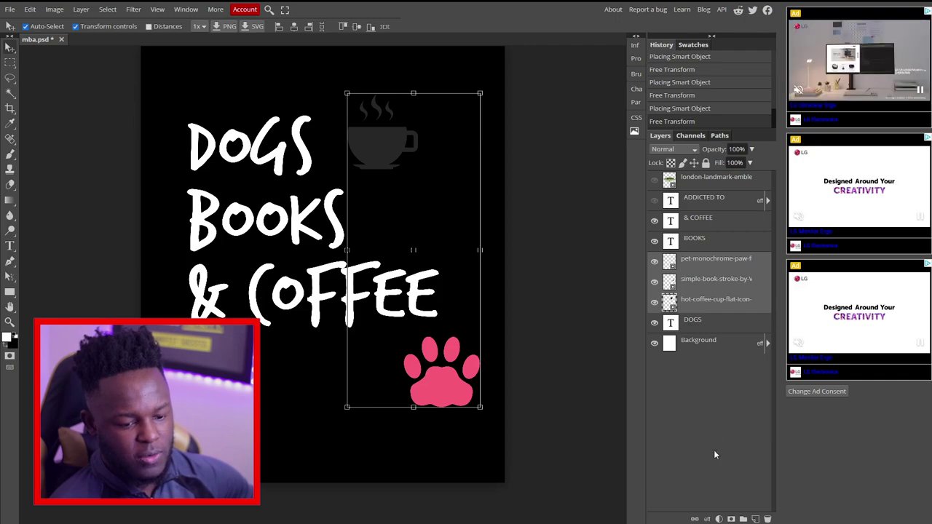
left_click(742, 519)
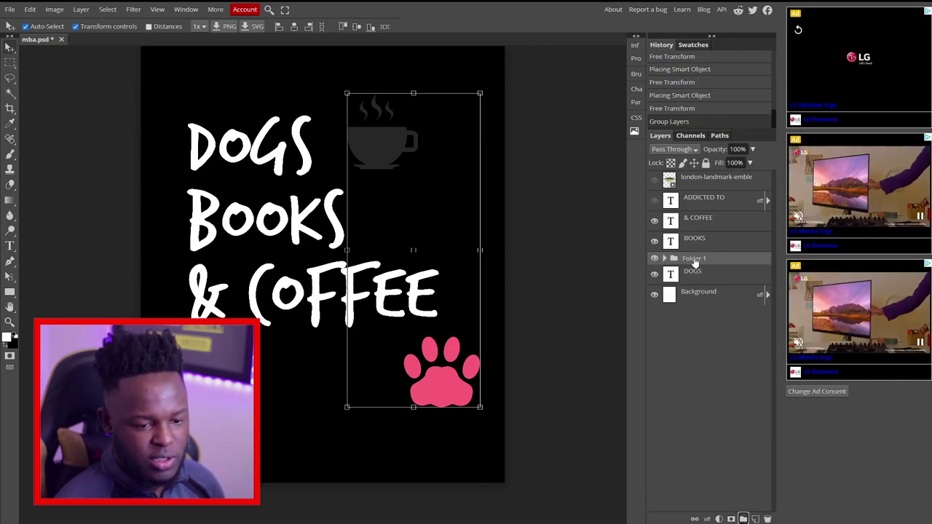
type("IM")
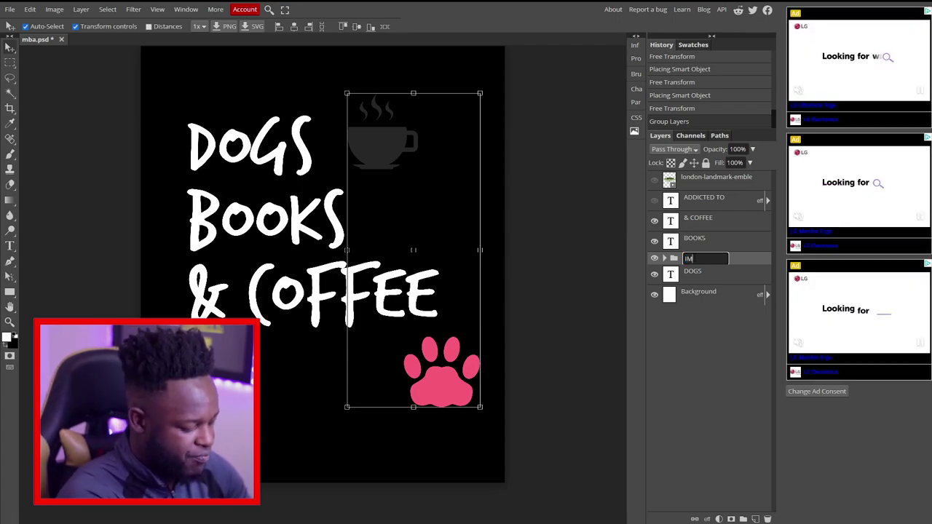
type("AGES")
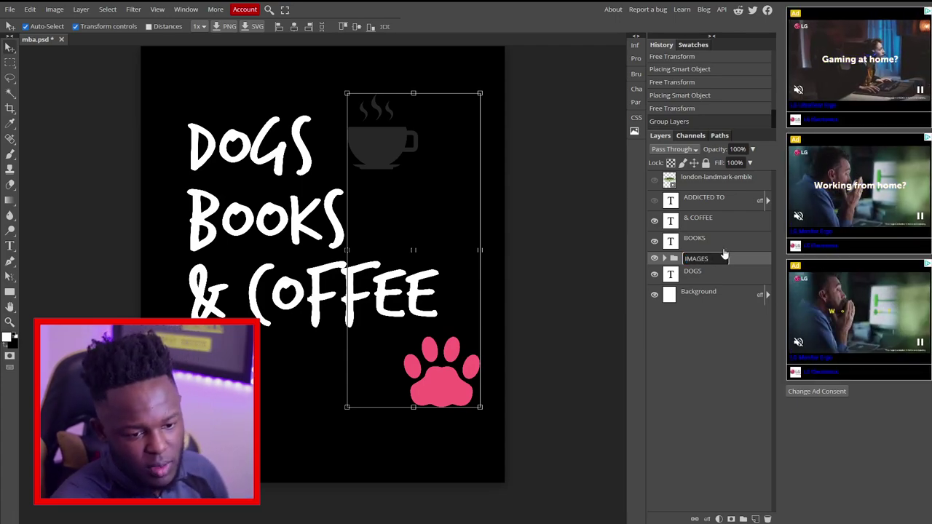
key("Return")
Give the IMAGES group a white Color Overlay style and expand it in the Layers panel
double_click(734, 260)
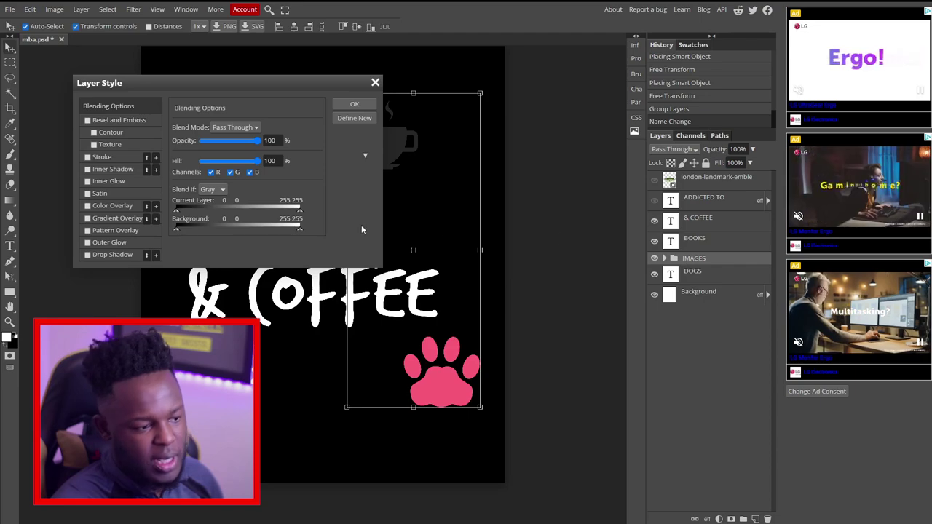
left_click(88, 206)
left_click(112, 206)
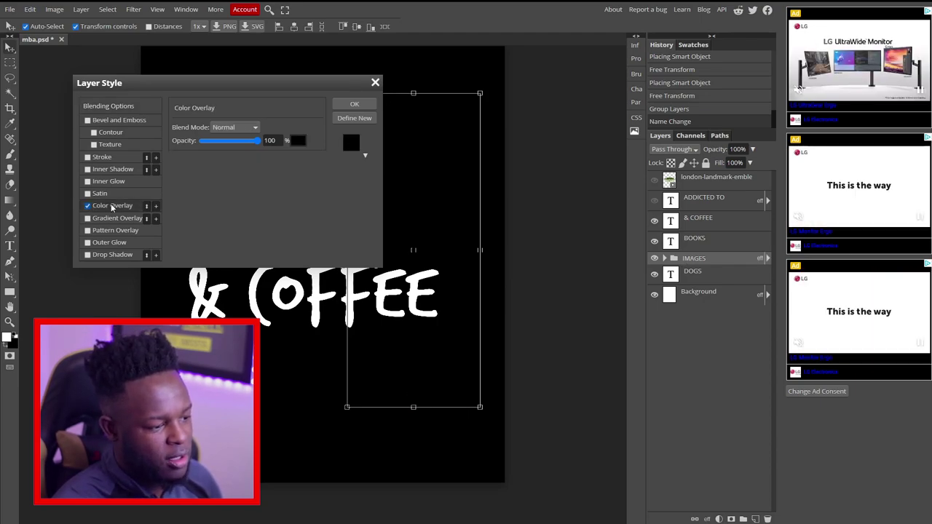
left_click(297, 140)
left_click(350, 136)
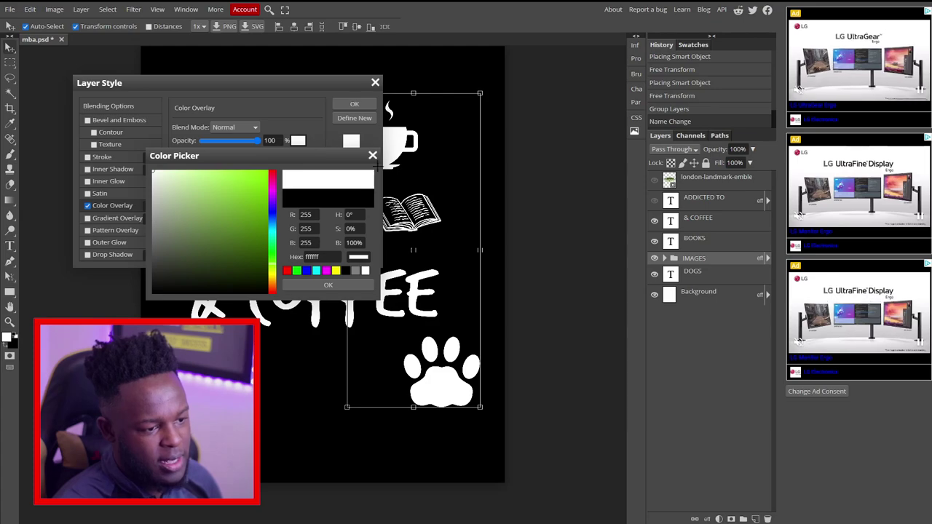
left_click(327, 285)
left_click(356, 106)
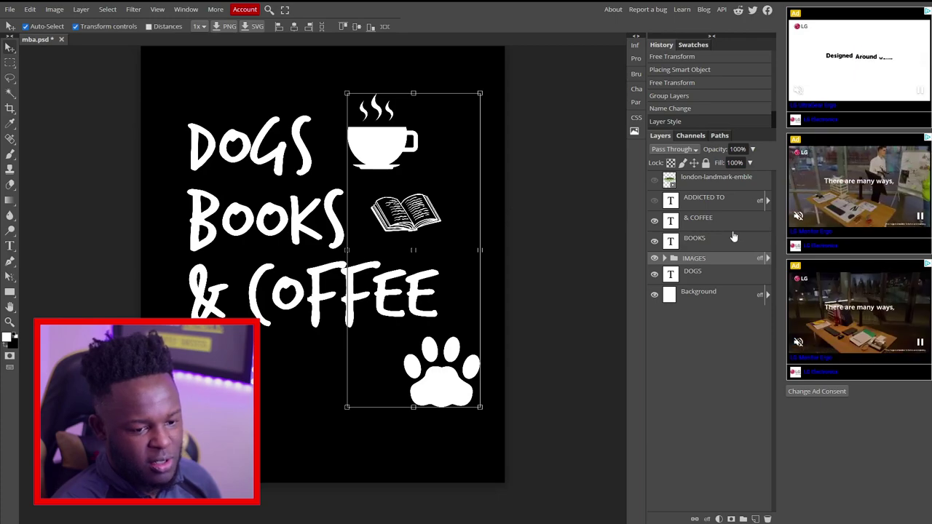
left_click(664, 258)
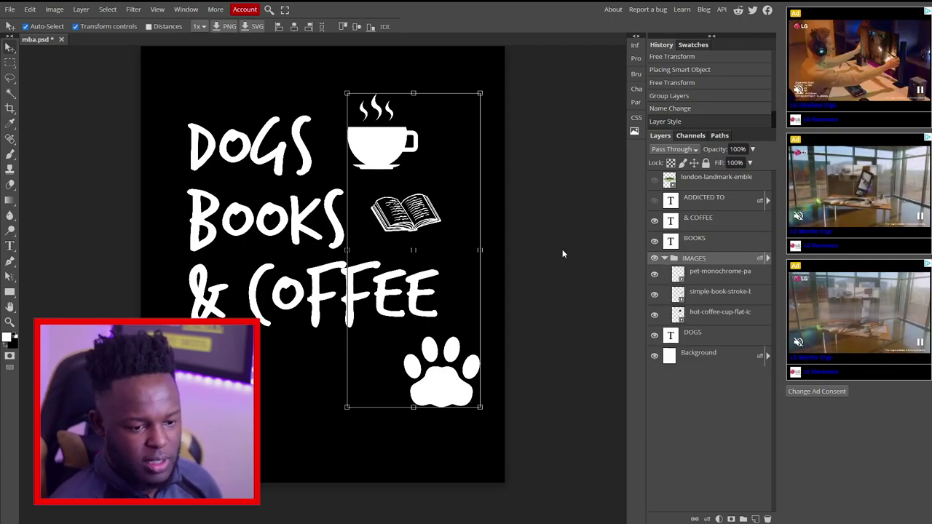
Move the coffee cup icon beside & COFFEE and the paw print beside DOGS
left_click(723, 245)
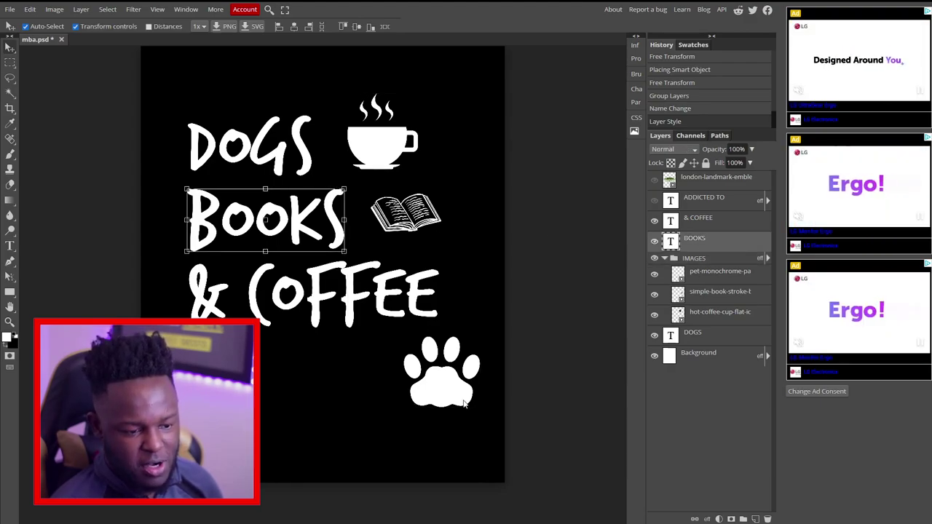
left_click(725, 222)
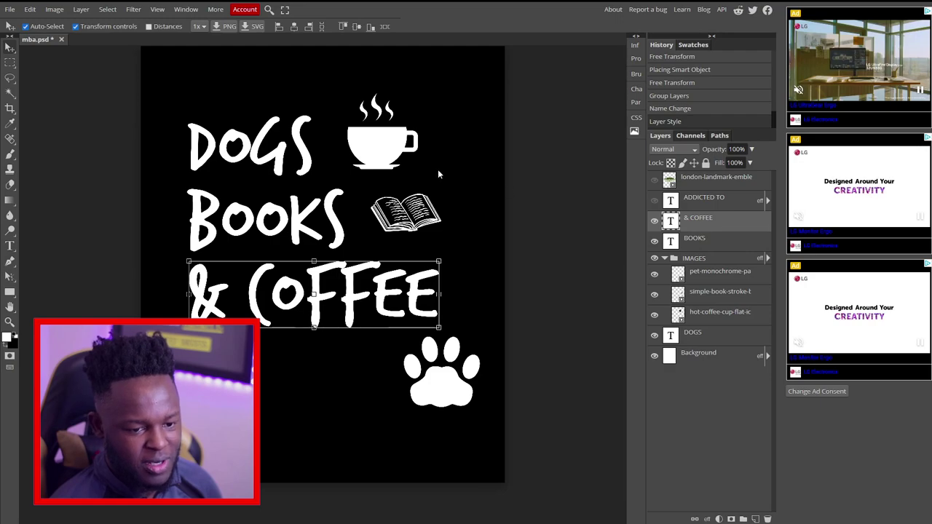
left_click(712, 313)
left_click_drag(387, 154, 491, 297)
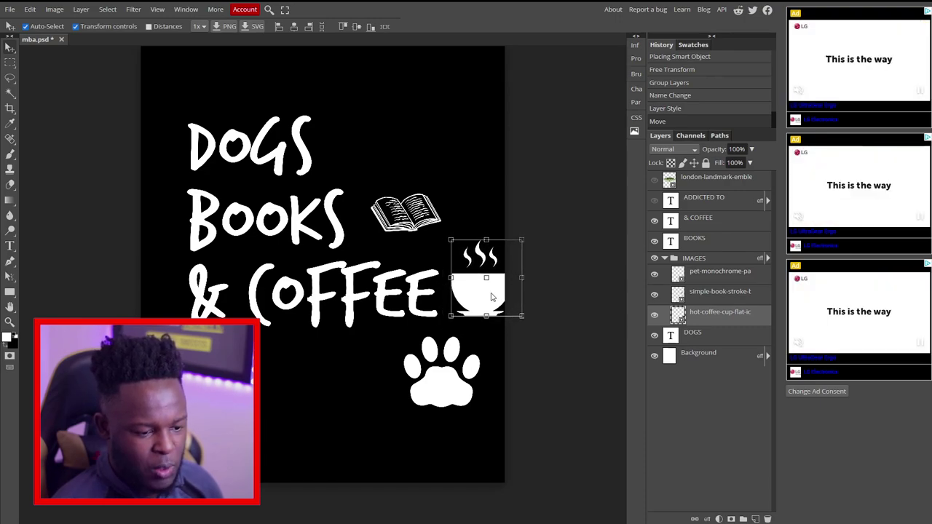
left_click(734, 281)
left_click_drag(439, 394, 378, 157)
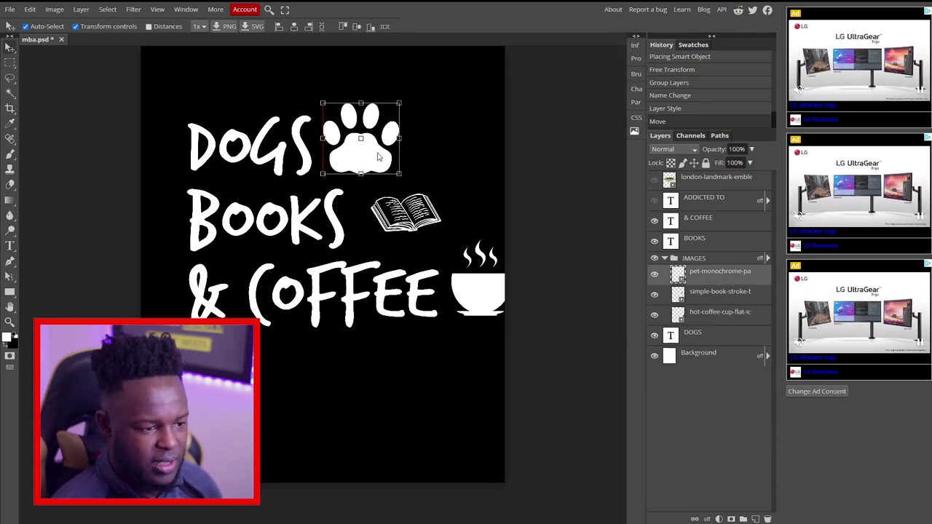
Collapse IMAGES and select it with the DOGS, BOOKS, & COFFEE and ADDICTED TO layers
left_click(675, 259)
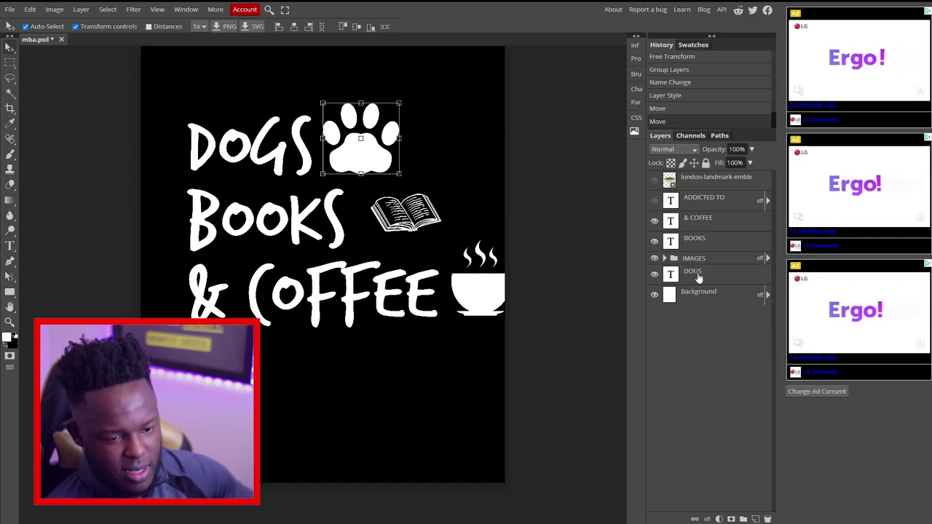
left_click(690, 274)
left_click(707, 260, "shift")
left_click(718, 242, "shift")
left_click(726, 223, "shift")
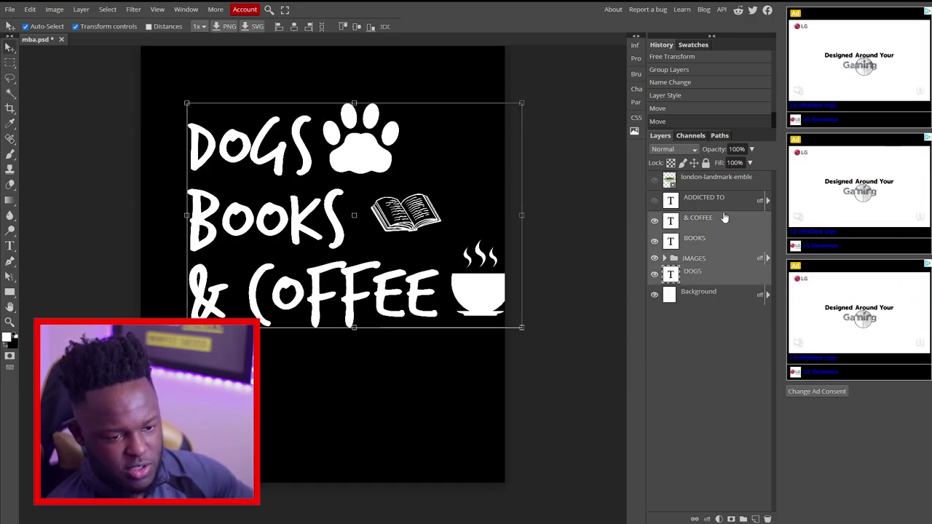
left_click(724, 202, "shift")
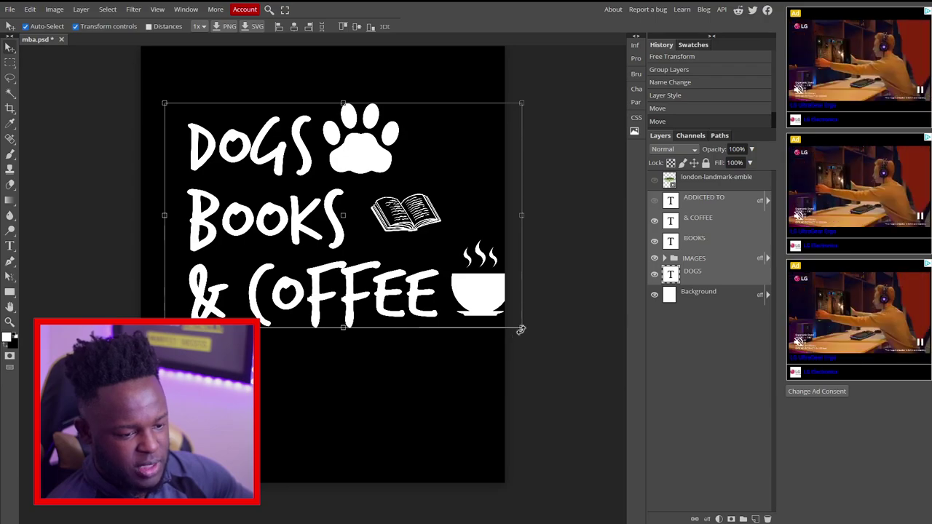
Scale up the whole lettering-and-icon block, move it lower, and commit the transform
left_click_drag(514, 330, 467, 294)
left_click_drag(386, 272, 391, 291)
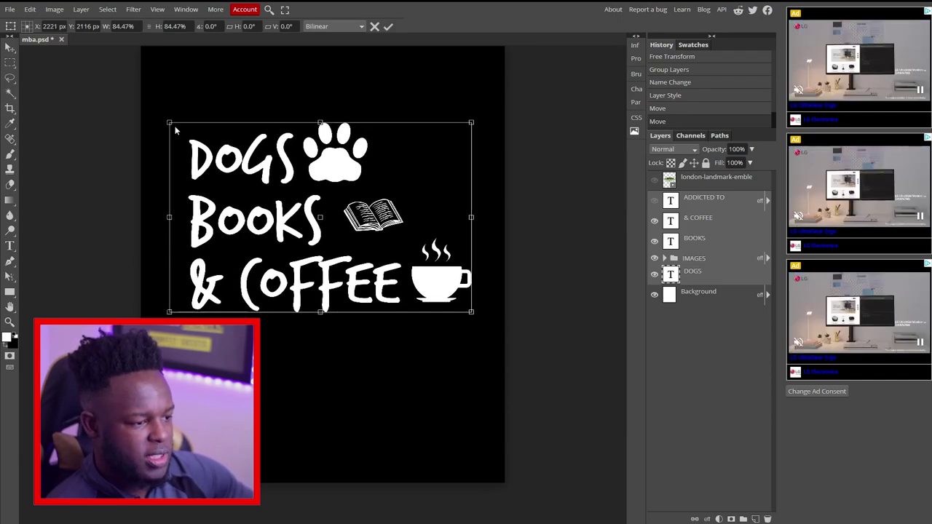
left_click_drag(170, 123, 146, 96)
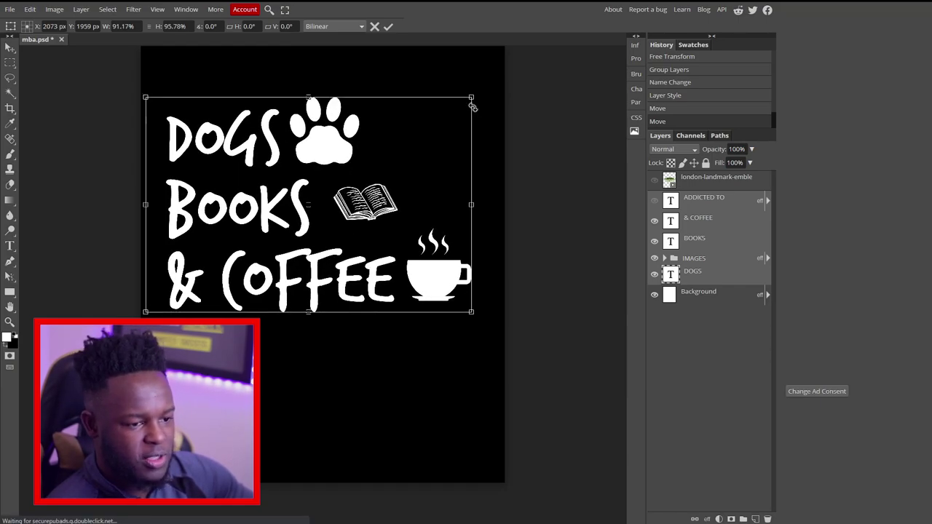
left_click_drag(471, 106, 486, 97)
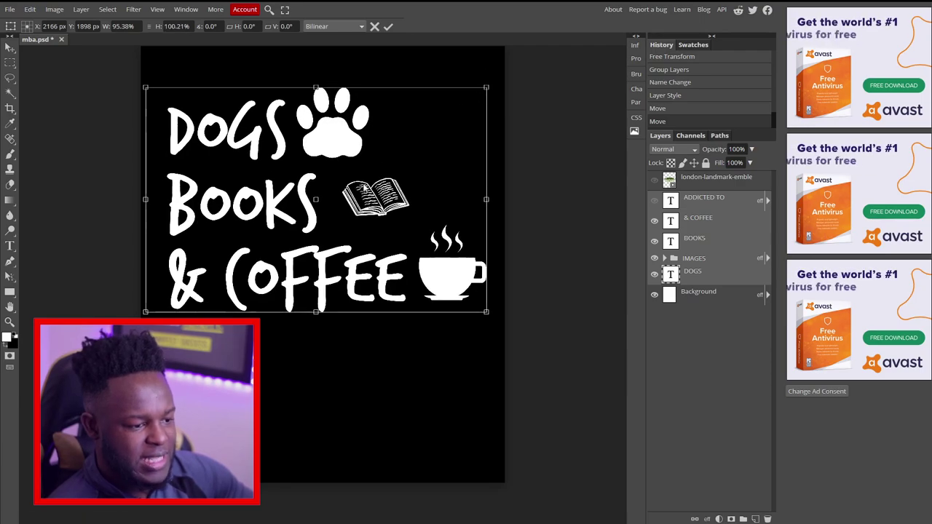
left_click_drag(364, 188, 371, 228)
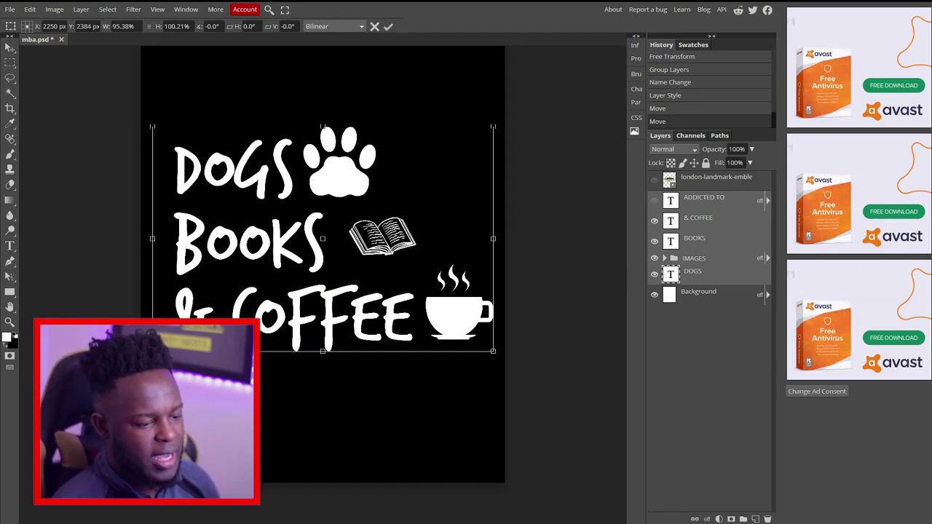
key("Return")
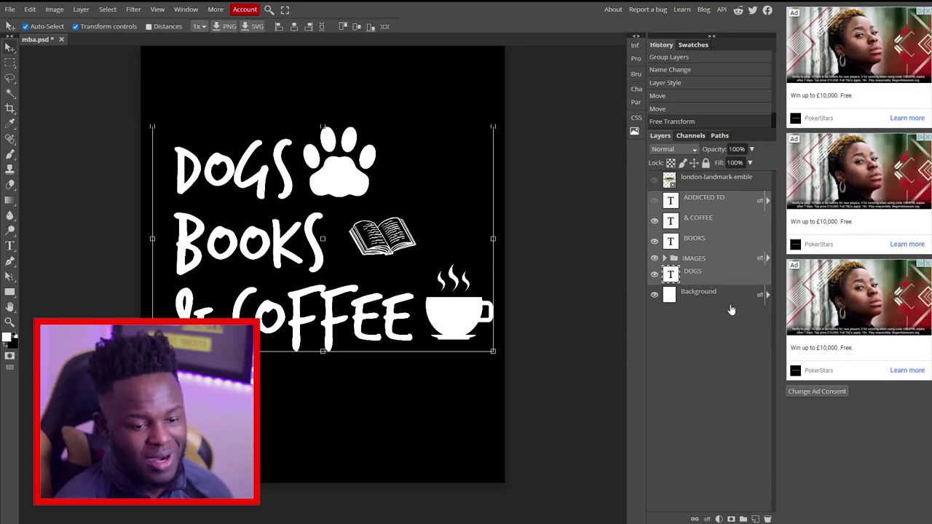
Hide the Background layer and group the text and icon layers into a group named ALL
left_click(655, 296)
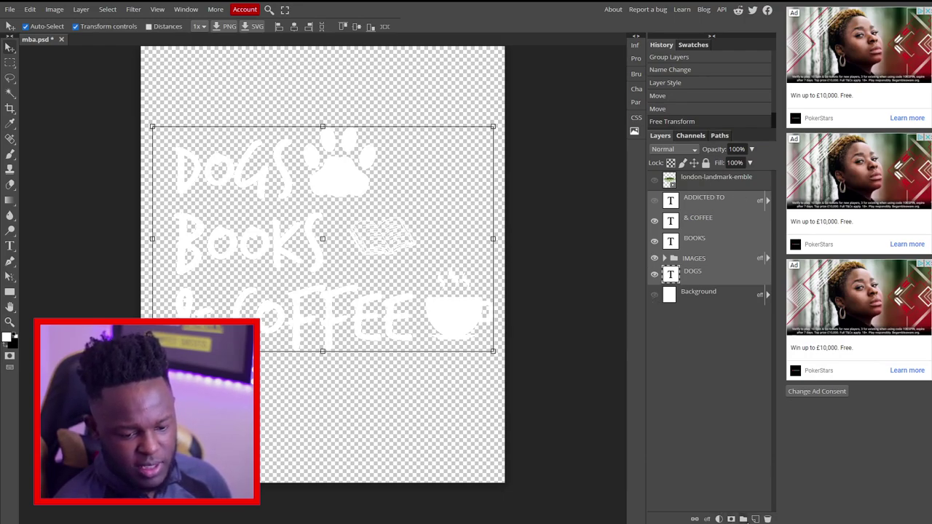
left_click(743, 519)
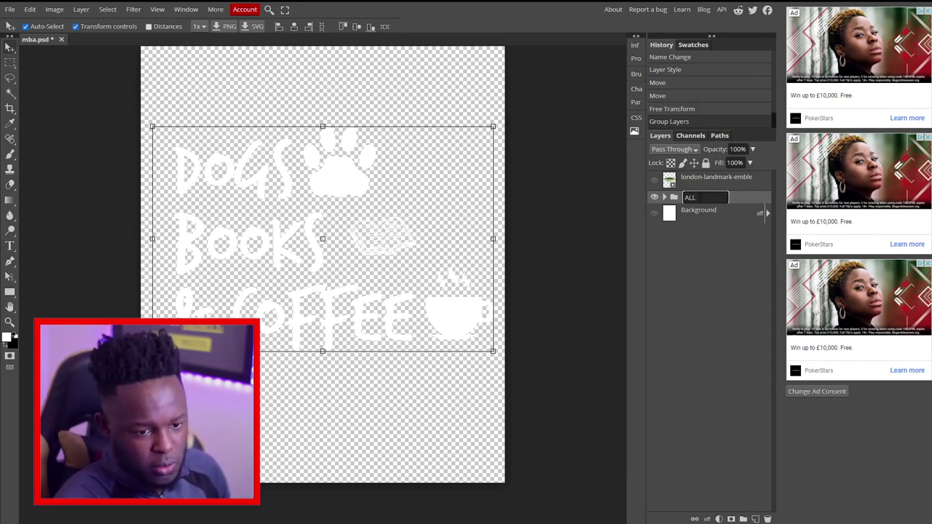
left_click(739, 198)
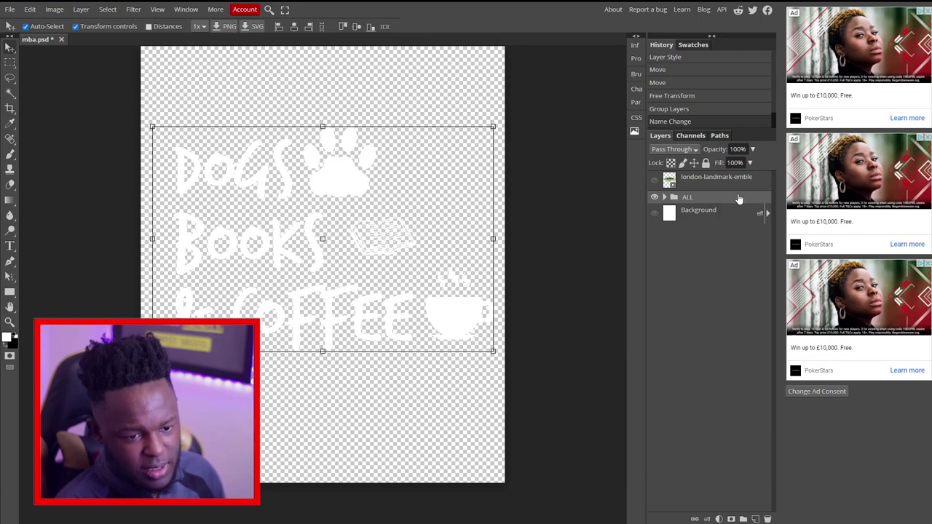
Add a black 44 px Stroke layer style to the ALL group
double_click(728, 202)
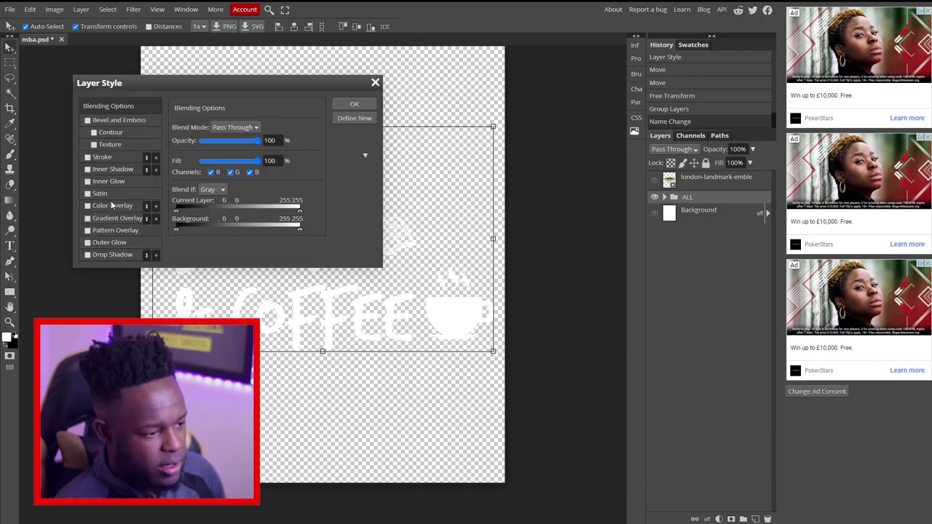
left_click(88, 158)
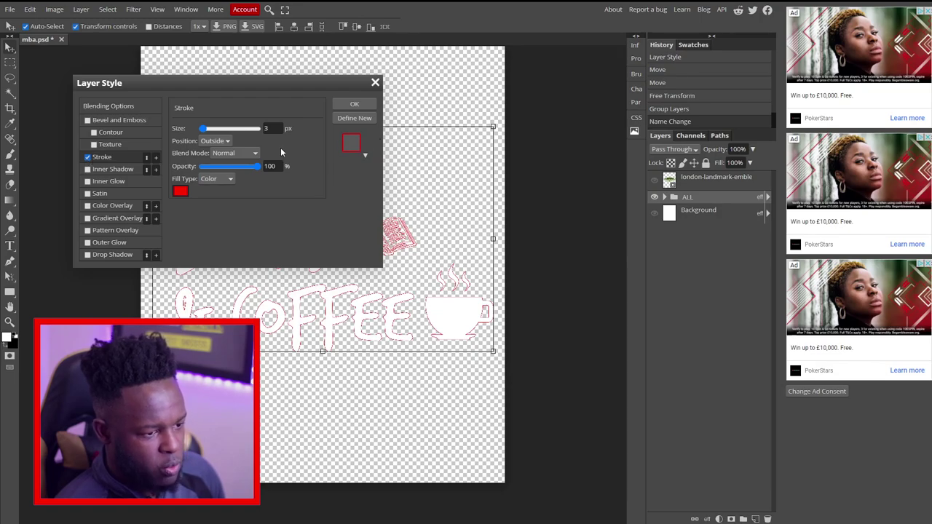
left_click(179, 190)
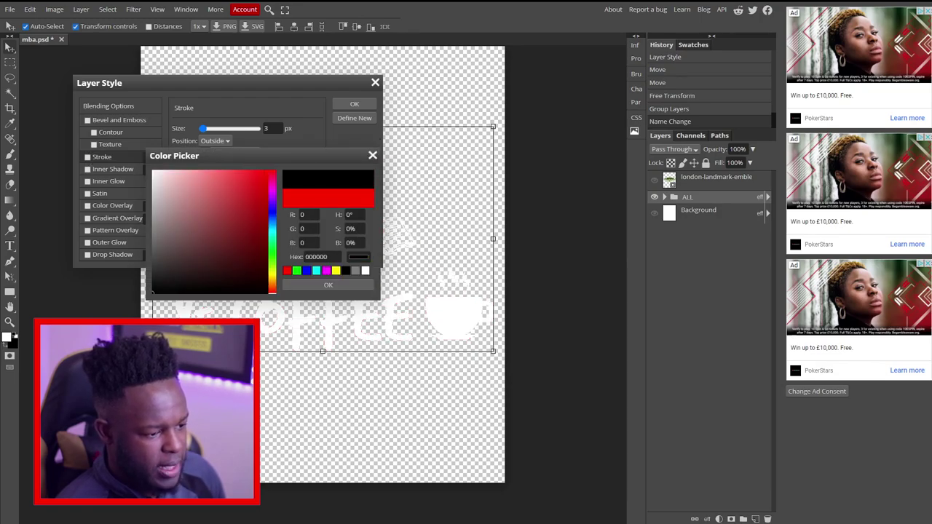
left_click(330, 283)
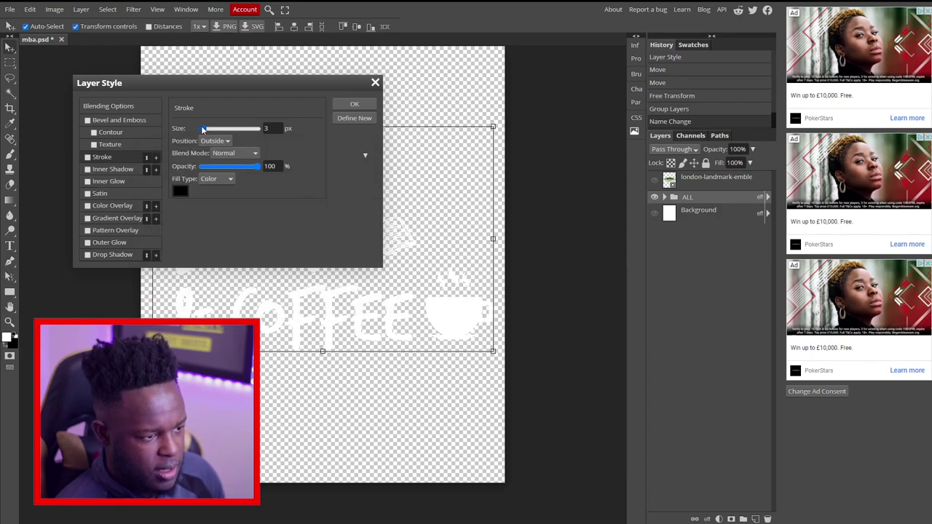
left_click_drag(203, 128, 219, 128)
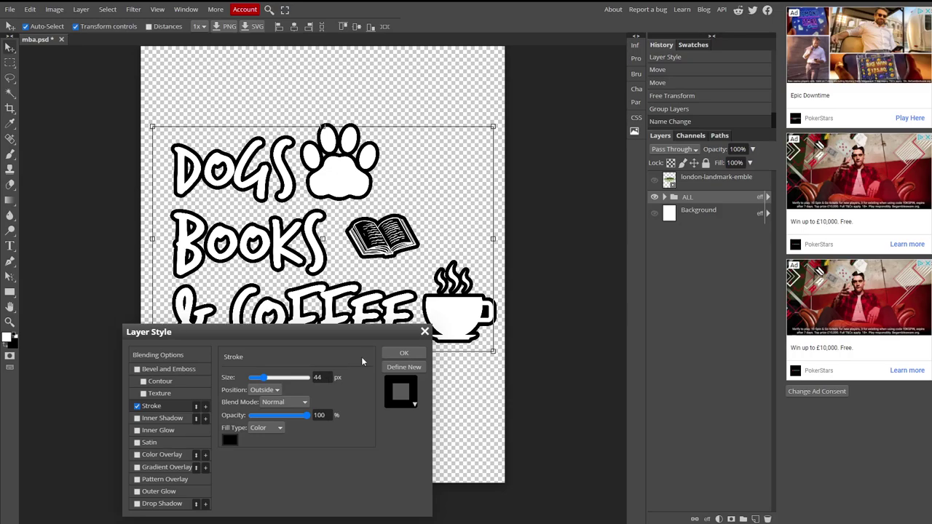
left_click(406, 356)
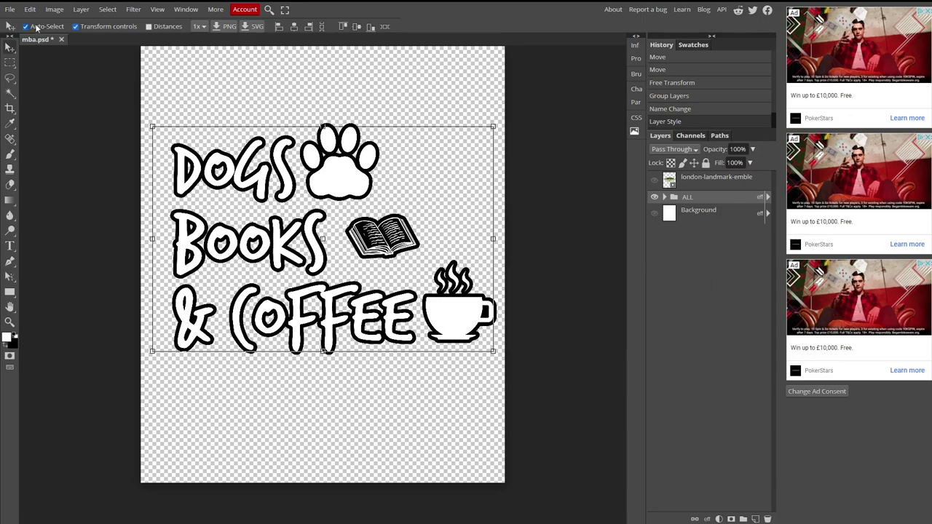
key("ctrl+t")
Export the 4500 × 5400 outlined design as a PNG from Save for web
left_click(9, 10)
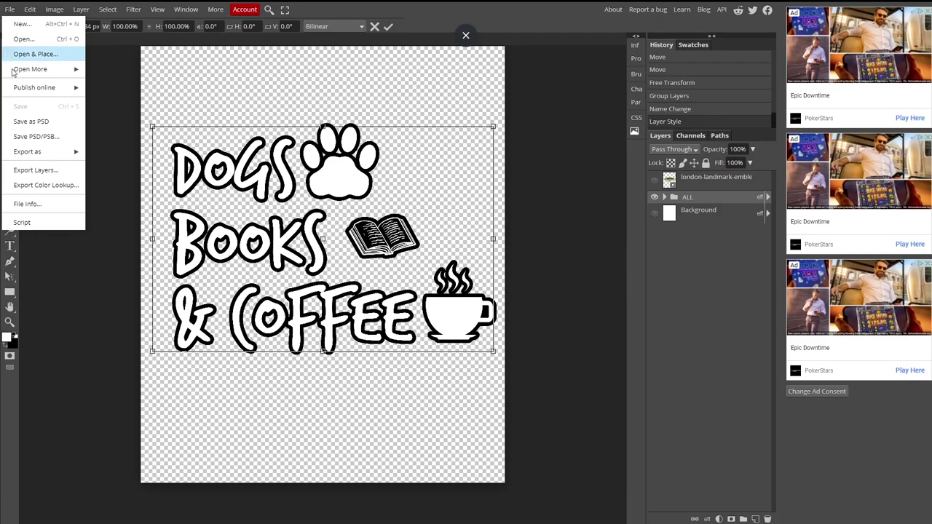
mouse_move(41, 159)
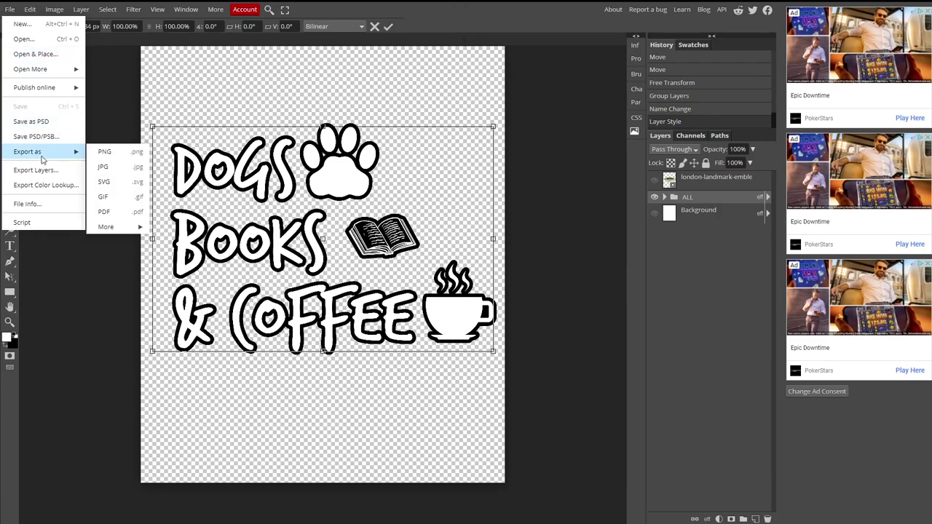
left_click(96, 155)
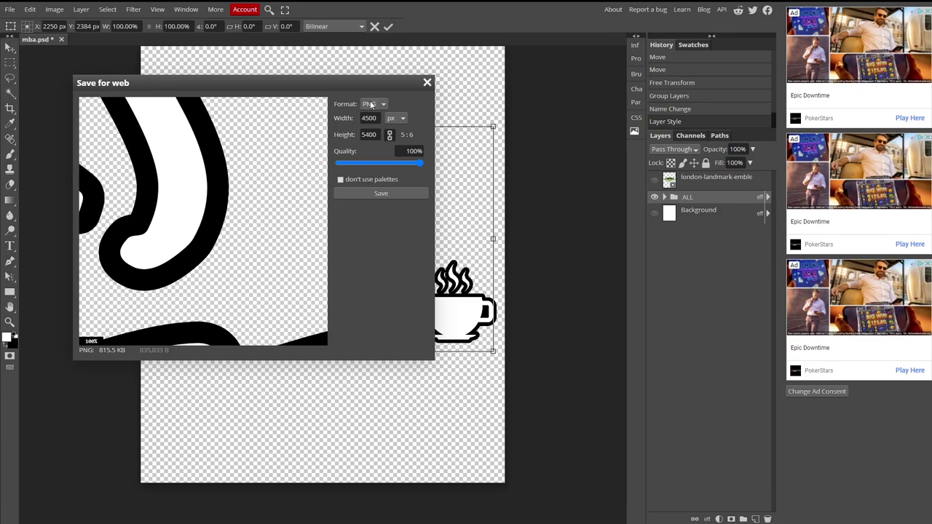
left_click(371, 195)
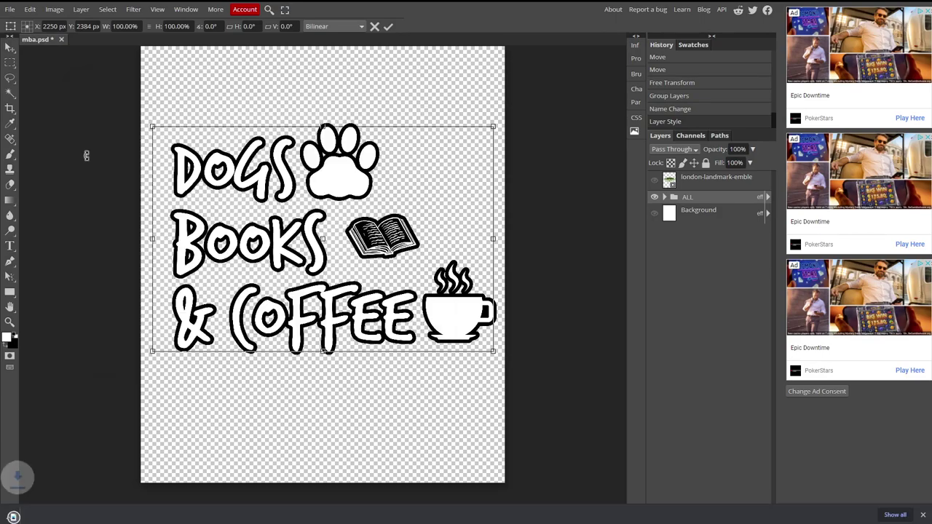